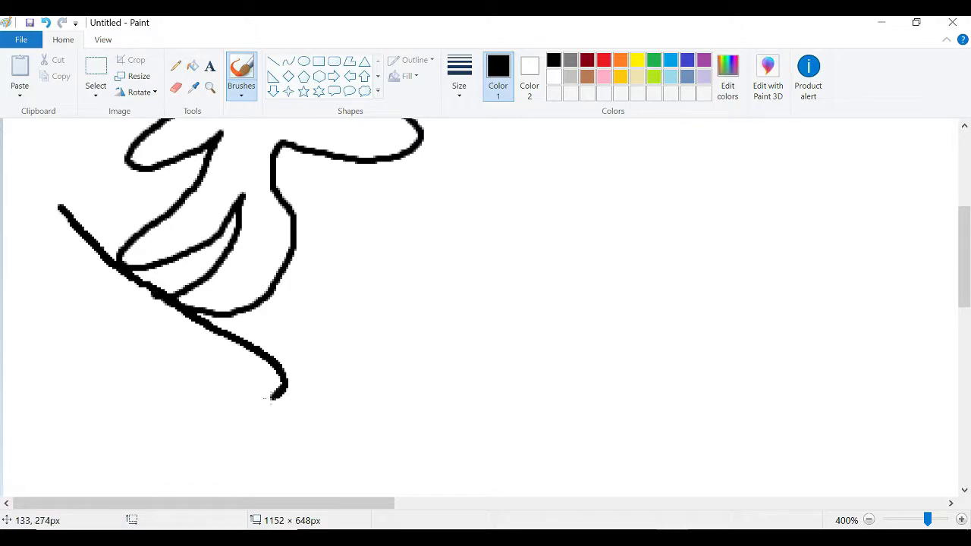
Fill the body of the figure on the board with green
{"action": "scroll", "coordinate": [227, 304], "scroll_direction": "up", "scroll_amount": 3}
{"action": "left_click", "coordinate": [653, 60]}
{"action": "left_click", "coordinate": [193, 66]}
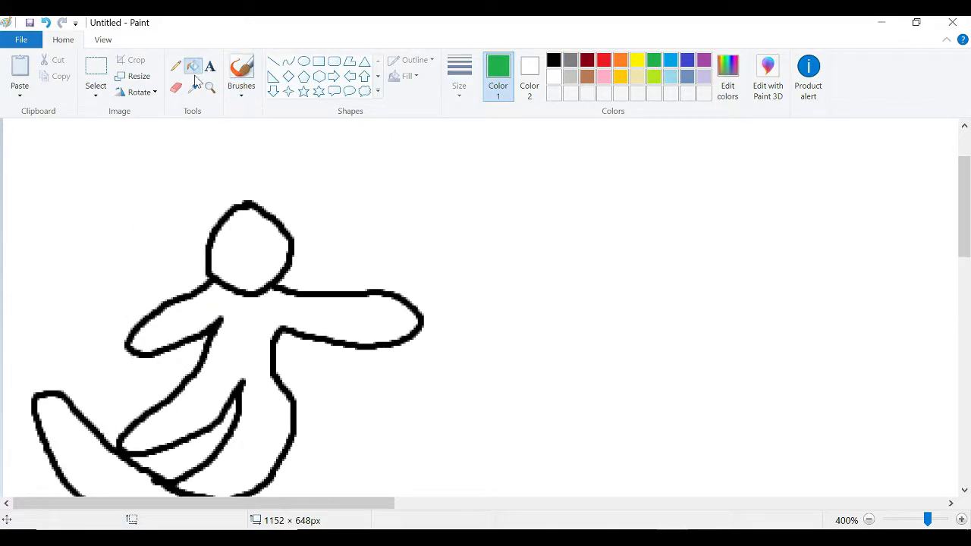
{"action": "left_click", "coordinate": [222, 311]}
Brush a black centre line down the green figure's body and black cuff bands across its arms and legs
{"action": "left_click", "coordinate": [553, 60]}
{"action": "left_click", "coordinate": [241, 72]}
{"action": "mouse_move", "coordinate": [251, 296]}
{"action": "left_mouse_down"}
{"action": "mouse_move", "coordinate": [238, 378]}
{"action": "mouse_move", "coordinate": [249, 319]}
{"action": "left_mouse_up"}
{"action": "mouse_move", "coordinate": [136, 332]}
{"action": "left_mouse_down"}
{"action": "mouse_move", "coordinate": [162, 348]}
{"action": "mouse_move", "coordinate": [191, 337]}
{"action": "left_mouse_up"}
{"action": "mouse_move", "coordinate": [369, 299]}
{"action": "left_mouse_down"}
{"action": "mouse_move", "coordinate": [355, 345]}
{"action": "mouse_move", "coordinate": [388, 341]}
{"action": "left_mouse_up"}
{"action": "left_click_drag", "start_coordinate": [149, 412], "coordinate": [250, 491]}
{"action": "scroll", "coordinate": [223, 274], "scroll_direction": "down", "scroll_amount": 3}
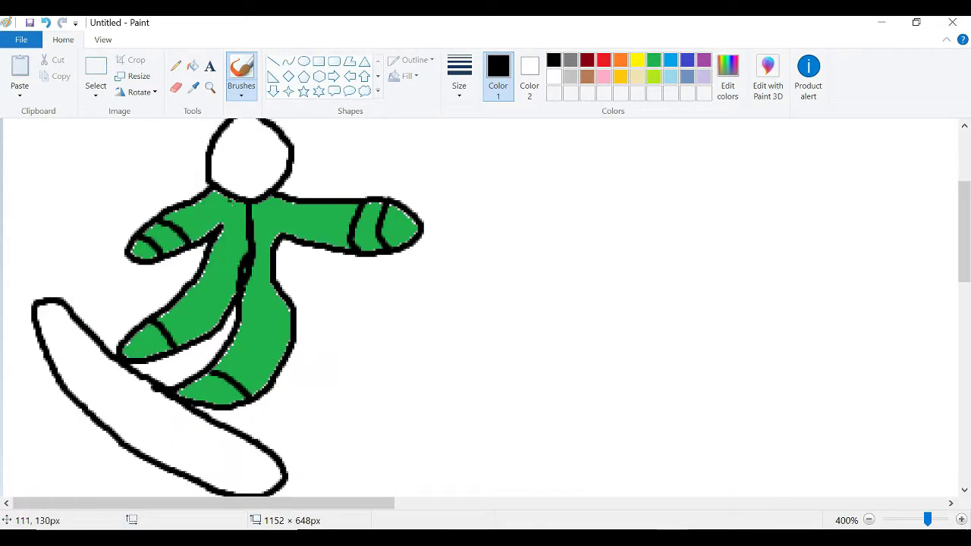
Paint a black eye mask across the boarder's head
{"action": "scroll", "coordinate": [599, 157], "scroll_direction": "up", "scroll_amount": 3}
{"action": "mouse_move", "coordinate": [216, 222]}
{"action": "left_mouse_down"}
{"action": "mouse_move", "coordinate": [258, 241]}
{"action": "mouse_move", "coordinate": [274, 224]}
{"action": "left_mouse_up"}
{"action": "left_click_drag", "start_coordinate": [210, 259], "coordinate": [289, 248]}
{"action": "mouse_move", "coordinate": [228, 246]}
{"action": "left_mouse_down"}
{"action": "mouse_move", "coordinate": [224, 227]}
{"action": "mouse_move", "coordinate": [282, 240]}
{"action": "mouse_move", "coordinate": [256, 254]}
{"action": "left_mouse_up"}
Paint a brown hat on the boarder's head and colour the lower face green
{"action": "left_click", "coordinate": [587, 76]}
{"action": "mouse_move", "coordinate": [228, 220]}
{"action": "left_mouse_down"}
{"action": "mouse_move", "coordinate": [272, 230]}
{"action": "mouse_move", "coordinate": [257, 220]}
{"action": "mouse_move", "coordinate": [189, 233]}
{"action": "mouse_move", "coordinate": [235, 212]}
{"action": "mouse_move", "coordinate": [217, 197]}
{"action": "mouse_move", "coordinate": [238, 230]}
{"action": "left_mouse_up"}
{"action": "left_click", "coordinate": [653, 60]}
{"action": "mouse_move", "coordinate": [266, 262]}
{"action": "left_mouse_down"}
{"action": "mouse_move", "coordinate": [212, 268]}
{"action": "mouse_move", "coordinate": [236, 292]}
{"action": "mouse_move", "coordinate": [286, 273]}
{"action": "mouse_move", "coordinate": [223, 276]}
{"action": "left_mouse_up"}
Fill the board under the green figure with dark red
{"action": "scroll", "coordinate": [309, 288], "scroll_direction": "down", "scroll_amount": 2}
{"action": "left_click", "coordinate": [587, 60]}
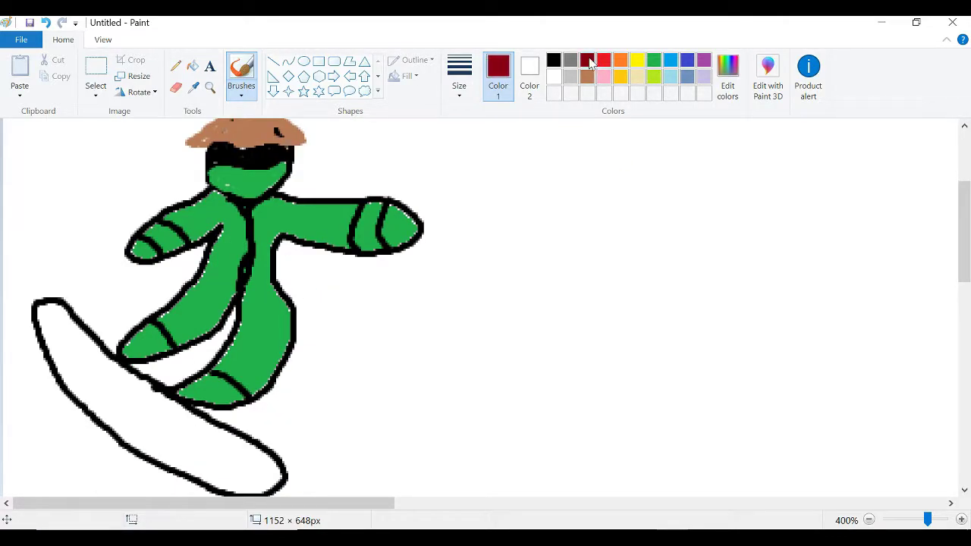
{"action": "left_click", "coordinate": [192, 66]}
{"action": "left_click", "coordinate": [91, 371]}
Brush a row of short curved black stripes along the length of the dark red board
{"action": "left_click", "coordinate": [553, 60]}
{"action": "left_click", "coordinate": [241, 72]}
{"action": "left_click_drag", "start_coordinate": [73, 332], "coordinate": [57, 356]}
{"action": "left_click_drag", "start_coordinate": [102, 355], "coordinate": [82, 385]}
{"action": "left_click_drag", "start_coordinate": [129, 384], "coordinate": [106, 410]}
{"action": "left_click_drag", "start_coordinate": [164, 396], "coordinate": [135, 430]}
{"action": "mouse_move", "coordinate": [179, 412]}
{"action": "left_mouse_down"}
{"action": "mouse_move", "coordinate": [207, 438]}
{"action": "mouse_move", "coordinate": [195, 472]}
{"action": "left_mouse_up"}
{"action": "left_click_drag", "start_coordinate": [250, 452], "coordinate": [229, 478]}
Draw wavy gray smoke lines rising from the upper tip of the board
{"action": "left_click", "coordinate": [571, 60]}
{"action": "mouse_move", "coordinate": [44, 301]}
{"action": "left_mouse_down"}
{"action": "mouse_move", "coordinate": [13, 237]}
{"action": "mouse_move", "coordinate": [40, 213]}
{"action": "left_mouse_up"}
{"action": "left_click_drag", "start_coordinate": [78, 237], "coordinate": [65, 181]}
Draw an orange circle about 36 × 40 px beside the boarder's outstretched hand and fill it orange
{"action": "left_click", "coordinate": [620, 60]}
{"action": "left_click", "coordinate": [303, 61]}
{"action": "left_click_drag", "start_coordinate": [440, 186], "coordinate": [520, 275]}
{"action": "left_click", "coordinate": [193, 66]}
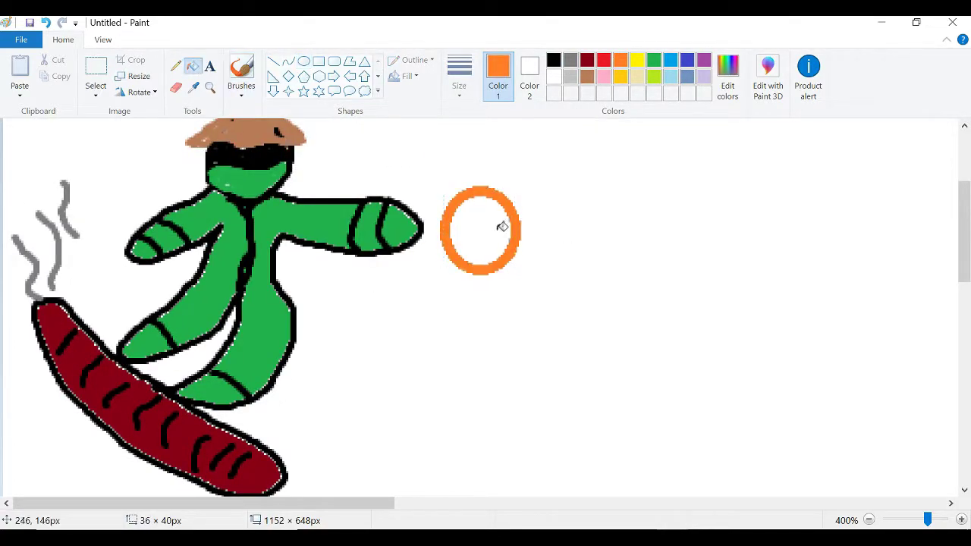
{"action": "left_click", "coordinate": [490, 233]}
Add a filled lime circle in the middle of the orange ball with curved lime rays reaching its edge
{"action": "left_click", "coordinate": [654, 77]}
{"action": "left_click", "coordinate": [303, 61]}
{"action": "mouse_move", "coordinate": [466, 207]}
{"action": "left_mouse_down"}
{"action": "mouse_move", "coordinate": [505, 243]}
{"action": "mouse_move", "coordinate": [443, 220]}
{"action": "left_mouse_up"}
{"action": "left_click", "coordinate": [193, 66]}
{"action": "left_click", "coordinate": [488, 225]}
{"action": "left_click", "coordinate": [241, 70]}
{"action": "mouse_move", "coordinate": [475, 237]}
{"action": "left_mouse_down"}
{"action": "mouse_move", "coordinate": [440, 243]}
{"action": "mouse_move", "coordinate": [485, 273]}
{"action": "left_mouse_up"}
{"action": "left_click_drag", "start_coordinate": [497, 240], "coordinate": [516, 261]}
{"action": "left_click_drag", "start_coordinate": [481, 215], "coordinate": [476, 183]}
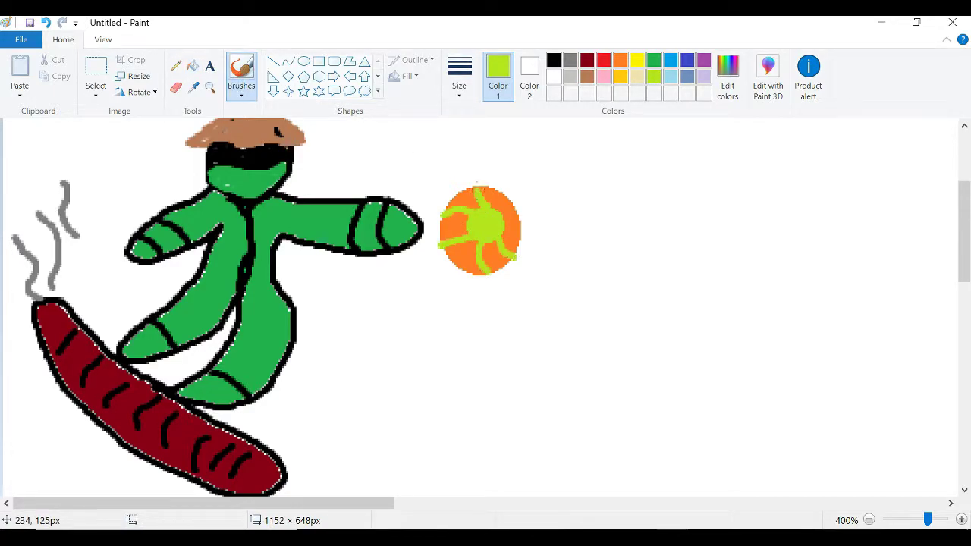
Draw a twisted gray web line trailing down from the lower end of the board
{"action": "scroll", "coordinate": [560, 220], "scroll_direction": "down", "scroll_amount": 3}
{"action": "left_click", "coordinate": [571, 60]}
{"action": "mouse_move", "coordinate": [245, 314]}
{"action": "left_mouse_down"}
{"action": "mouse_move", "coordinate": [377, 393]}
{"action": "mouse_move", "coordinate": [459, 381]}
{"action": "mouse_move", "coordinate": [283, 340]}
{"action": "mouse_move", "coordinate": [304, 358]}
{"action": "mouse_move", "coordinate": [460, 394]}
{"action": "left_mouse_up"}
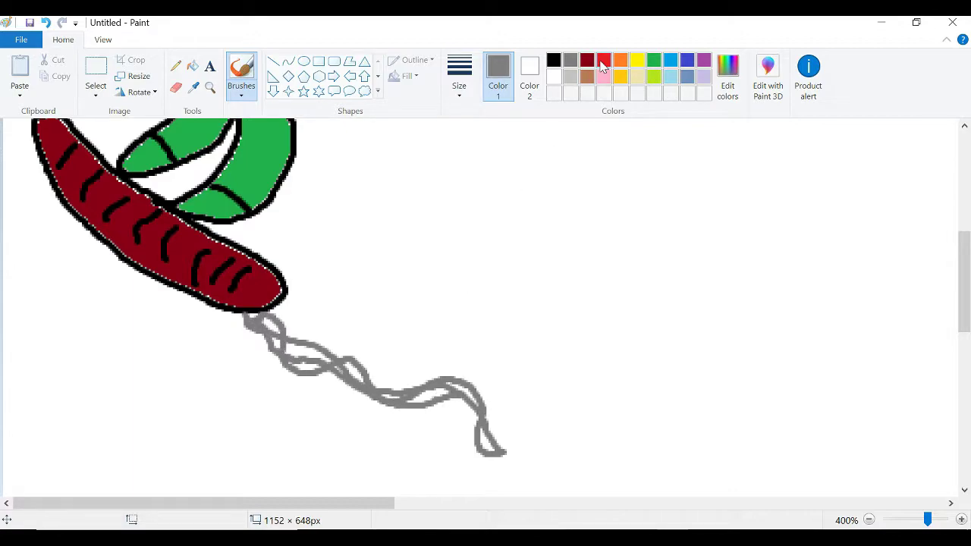
Draw the black outline of a swinging figure with outstretched arms holding the end of the gray web line
{"action": "left_click", "coordinate": [554, 60]}
{"action": "scroll", "coordinate": [628, 167], "scroll_direction": "down", "scroll_amount": 5}
{"action": "scroll", "coordinate": [628, 166], "scroll_direction": "down", "scroll_amount": 4}
{"action": "scroll", "coordinate": [256, 252], "scroll_direction": "up", "scroll_amount": 2}
{"action": "mouse_move", "coordinate": [250, 192]}
{"action": "left_mouse_down"}
{"action": "mouse_move", "coordinate": [250, 218]}
{"action": "mouse_move", "coordinate": [285, 260]}
{"action": "mouse_move", "coordinate": [268, 196]}
{"action": "mouse_move", "coordinate": [302, 247]}
{"action": "mouse_move", "coordinate": [341, 245]}
{"action": "mouse_move", "coordinate": [298, 242]}
{"action": "mouse_move", "coordinate": [298, 268]}
{"action": "mouse_move", "coordinate": [226, 316]}
{"action": "mouse_move", "coordinate": [234, 276]}
{"action": "mouse_move", "coordinate": [247, 273]}
{"action": "mouse_move", "coordinate": [189, 293]}
{"action": "mouse_move", "coordinate": [398, 365]}
{"action": "mouse_move", "coordinate": [352, 350]}
{"action": "mouse_move", "coordinate": [332, 293]}
{"action": "mouse_move", "coordinate": [409, 273]}
{"action": "mouse_move", "coordinate": [386, 255]}
{"action": "mouse_move", "coordinate": [331, 260]}
{"action": "left_mouse_up"}
Fill the swinging figure's body and head with red
{"action": "left_click", "coordinate": [604, 60]}
{"action": "left_click", "coordinate": [192, 66]}
{"action": "left_click", "coordinate": [323, 286]}
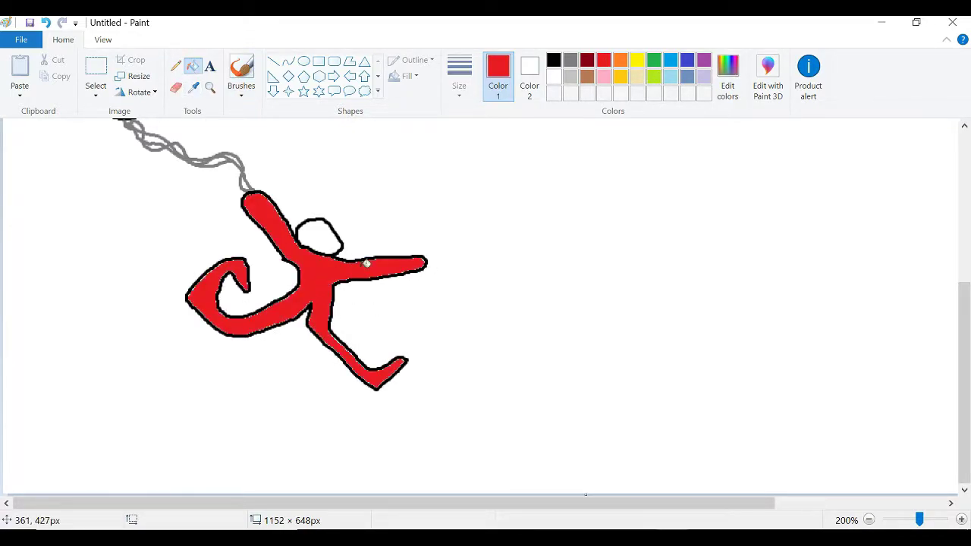
{"action": "left_click", "coordinate": [331, 231]}
Draw a white right-triangle eye about 15 × 11 px on the red figure's head
{"action": "left_click", "coordinate": [554, 77]}
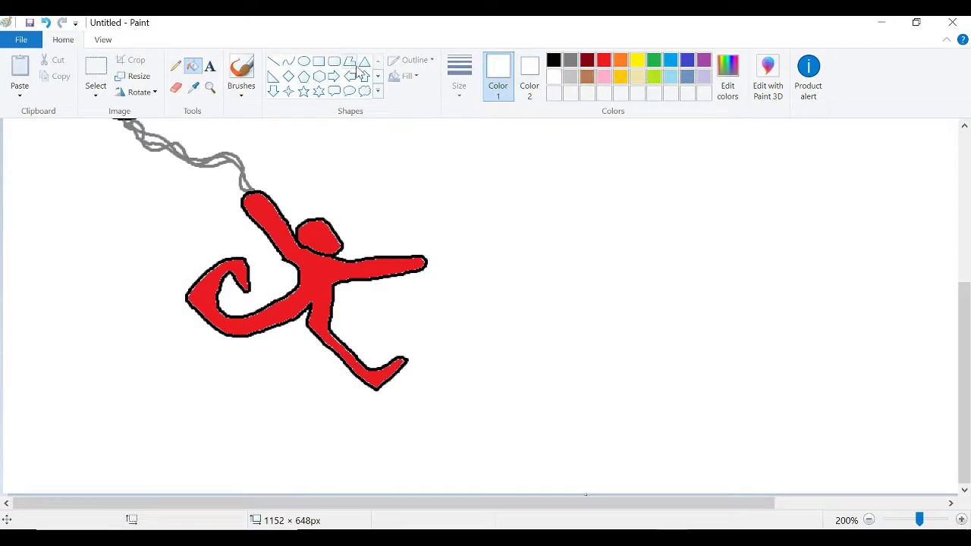
{"action": "left_click", "coordinate": [273, 76]}
{"action": "left_click_drag", "start_coordinate": [315, 231], "coordinate": [327, 239]}
{"action": "left_click", "coordinate": [193, 66]}
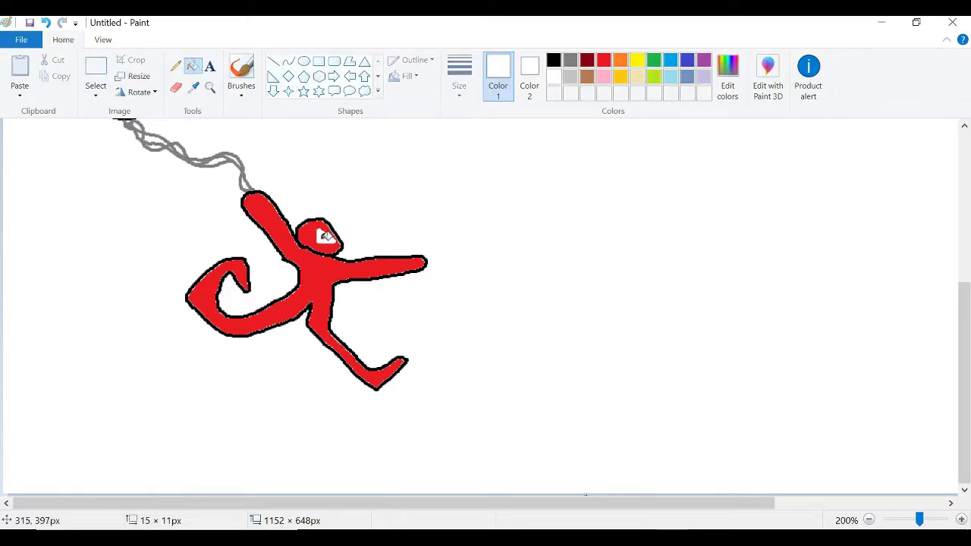
Brush thin black web lines over the red figure's head around the white eye
{"action": "left_click", "coordinate": [253, 68]}
{"action": "left_click", "coordinate": [554, 60]}
{"action": "left_click", "coordinate": [459, 76]}
{"action": "left_click", "coordinate": [493, 211]}
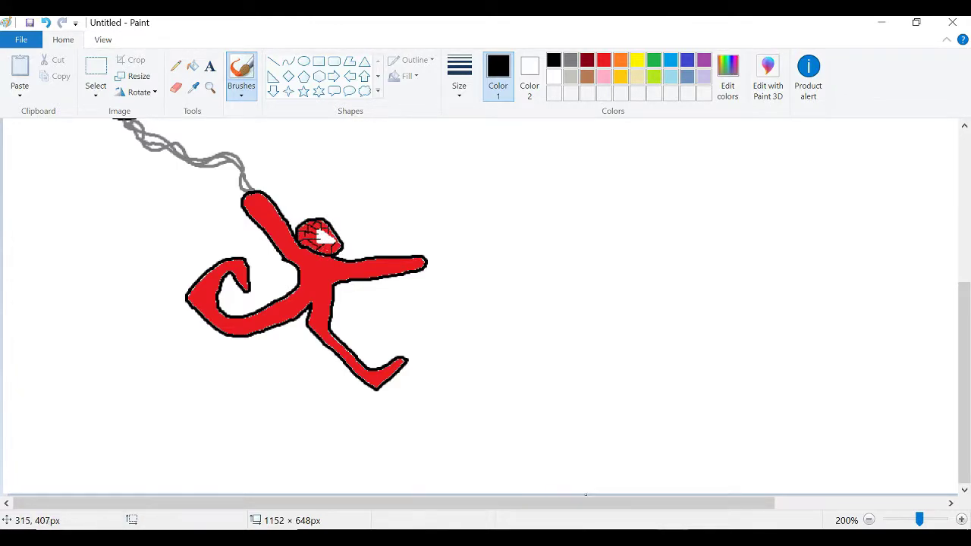
Draw a black spider emblem on the red figure's chest and thin black web lines across its limbs
{"action": "left_click", "coordinate": [303, 61]}
{"action": "left_click_drag", "start_coordinate": [306, 261], "coordinate": [322, 288]}
{"action": "left_click", "coordinate": [192, 66]}
{"action": "left_click", "coordinate": [242, 68]}
{"action": "left_click", "coordinate": [459, 76]}
{"action": "left_click", "coordinate": [464, 210]}
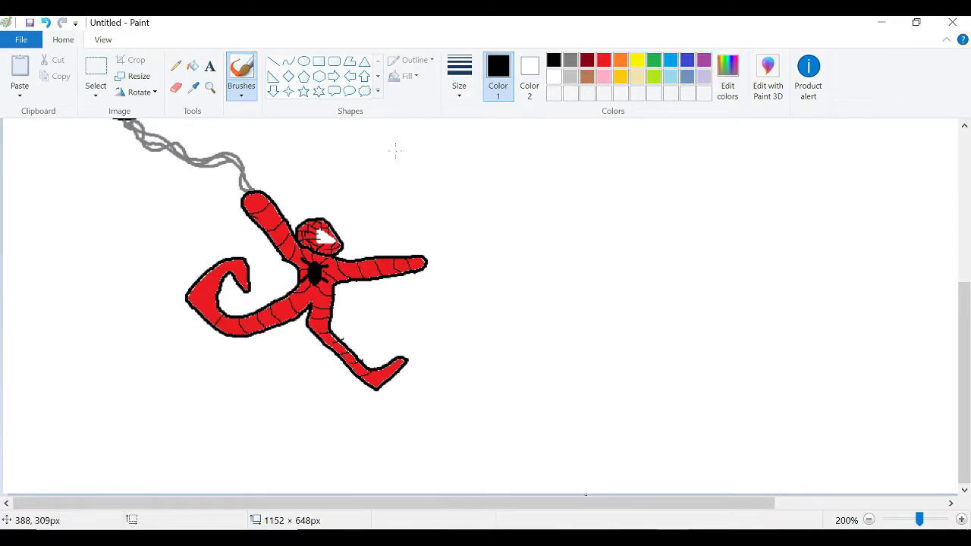
Shade the edges of the red figure's arms and legs in indigo blue, undoing stray strokes
{"action": "left_click", "coordinate": [685, 61]}
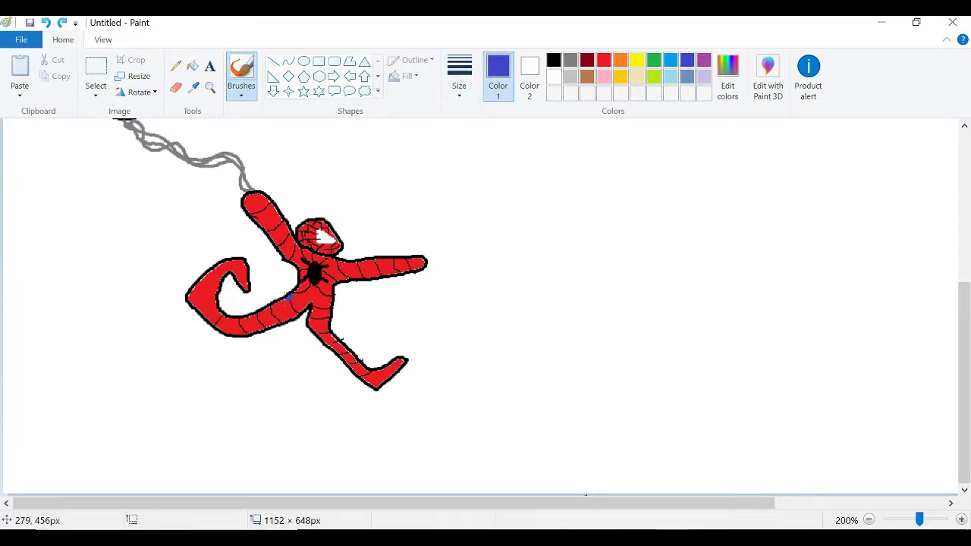
{"action": "key", "text": "ctrl+z"}
{"action": "left_click_drag", "start_coordinate": [381, 277], "coordinate": [351, 279]}
{"action": "key", "text": "ctrl+z"}
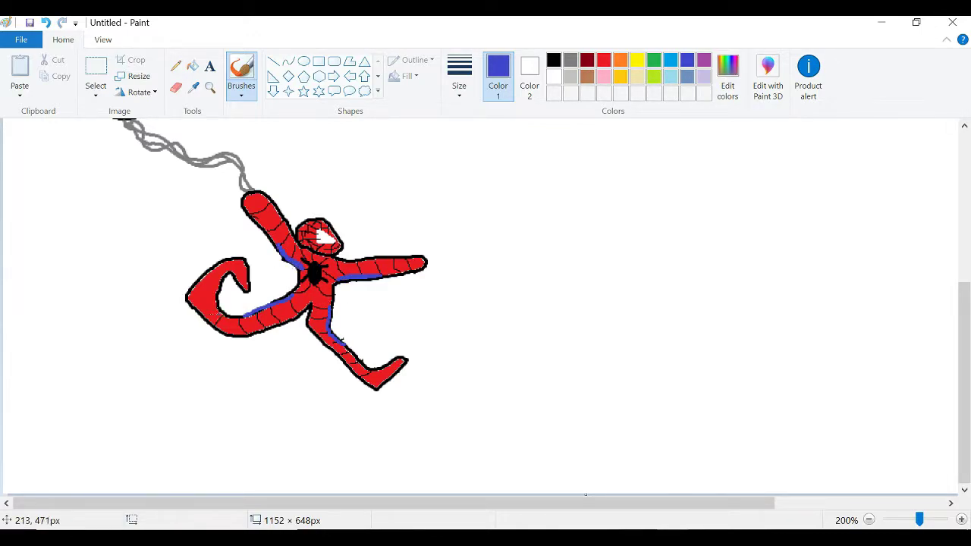
{"action": "key", "text": "ctrl+z"}
{"action": "key", "text": "ctrl+z"}
{"action": "left_click_drag", "start_coordinate": [300, 315], "coordinate": [271, 328]}
{"action": "left_click_drag", "start_coordinate": [310, 311], "coordinate": [310, 319]}
Draw a second twisted gray web line extending from the red figure's outstretched hand
{"action": "left_click", "coordinate": [571, 61]}
{"action": "mouse_move", "coordinate": [426, 259]}
{"action": "left_mouse_down"}
{"action": "mouse_move", "coordinate": [438, 237]}
{"action": "mouse_move", "coordinate": [604, 170]}
{"action": "left_mouse_up"}
{"action": "scroll", "coordinate": [590, 222], "scroll_direction": "down", "scroll_amount": 1}
{"action": "left_click_drag", "start_coordinate": [288, 315], "coordinate": [210, 327]}
Draw in black a bat-wing glider on the empty part of the canvas with a large figure standing on it
{"action": "left_click", "coordinate": [554, 60]}
{"action": "mouse_move", "coordinate": [346, 235]}
{"action": "left_mouse_down"}
{"action": "mouse_move", "coordinate": [365, 217]}
{"action": "mouse_move", "coordinate": [510, 253]}
{"action": "mouse_move", "coordinate": [322, 227]}
{"action": "mouse_move", "coordinate": [446, 239]}
{"action": "mouse_move", "coordinate": [520, 271]}
{"action": "left_mouse_up"}
{"action": "left_click_drag", "start_coordinate": [402, 215], "coordinate": [443, 215]}
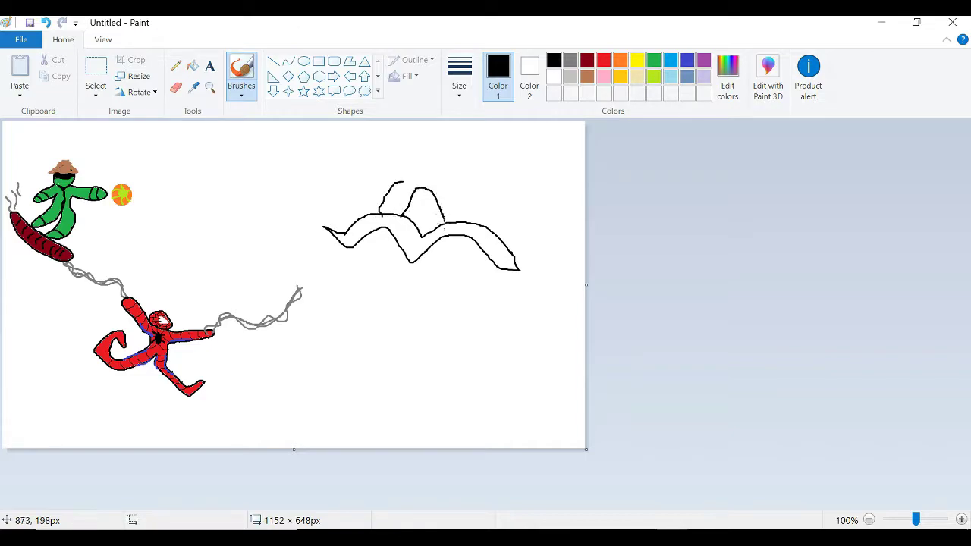
{"action": "mouse_move", "coordinate": [385, 163]}
{"action": "left_mouse_down"}
{"action": "mouse_move", "coordinate": [416, 141]}
{"action": "mouse_move", "coordinate": [459, 176]}
{"action": "mouse_move", "coordinate": [425, 172]}
{"action": "left_mouse_up"}
Fill the body and head of the figure on the glider with green
{"action": "left_click", "coordinate": [193, 66]}
{"action": "left_click", "coordinate": [654, 60]}
{"action": "left_click", "coordinate": [420, 181]}
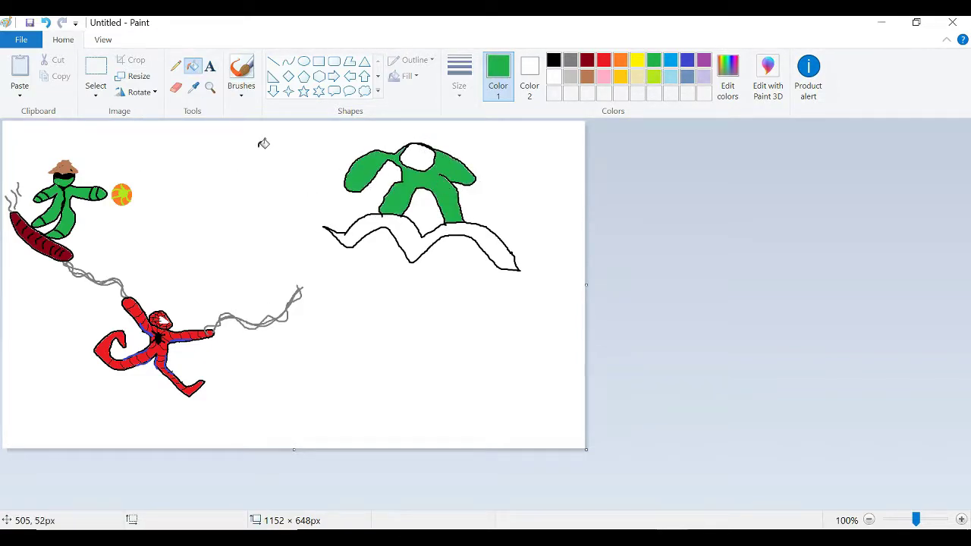
{"action": "left_click", "coordinate": [418, 159]}
Fill the cuff bands on the small boarder's arms and legs with black
{"action": "left_click", "coordinate": [553, 60]}
{"action": "left_click", "coordinate": [242, 73]}
{"action": "scroll", "coordinate": [58, 213], "scroll_direction": "up", "scroll_amount": 1}
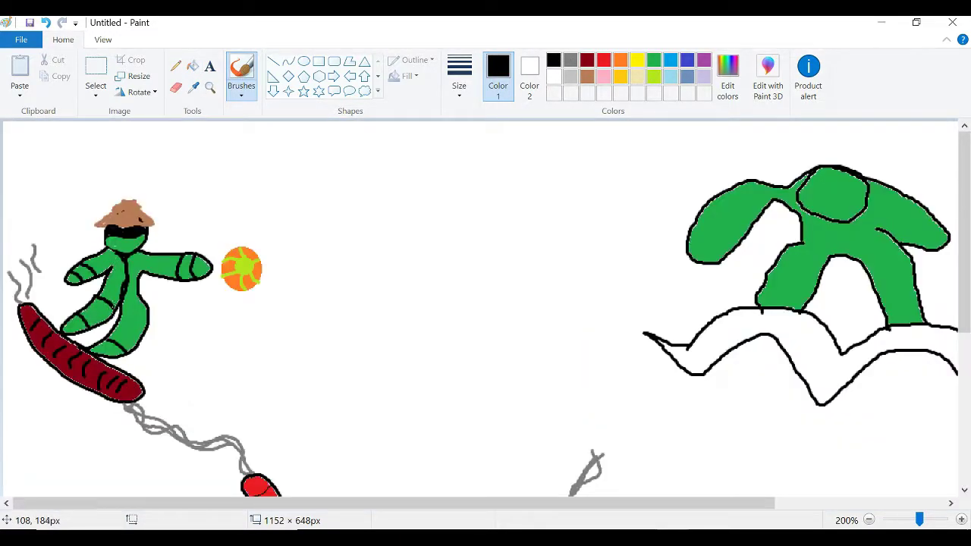
{"action": "left_click", "coordinate": [192, 66]}
{"action": "scroll", "coordinate": [264, 250], "scroll_direction": "down", "scroll_amount": 1}
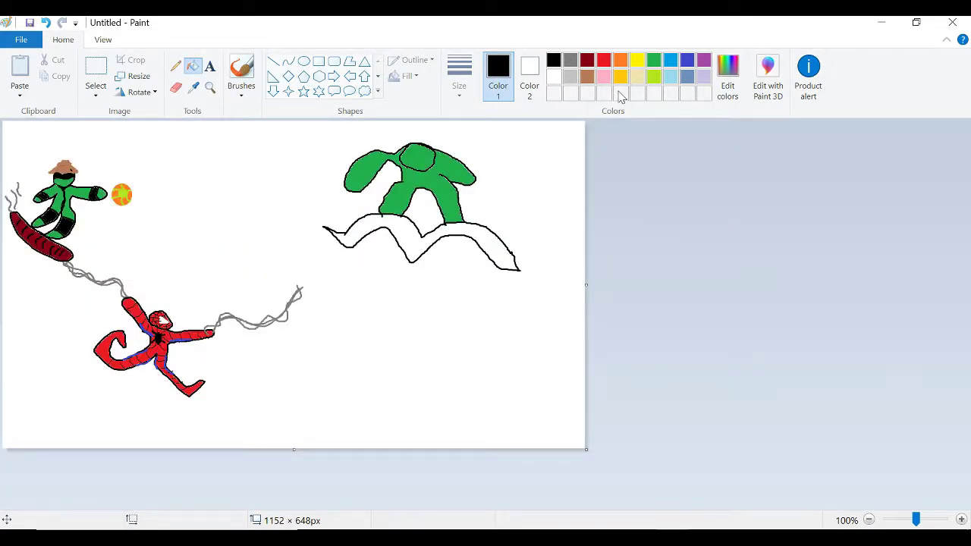
Draw a pointed hat with a black outline on the glider figure's head and fill it green
{"action": "left_click", "coordinate": [654, 60]}
{"action": "left_click", "coordinate": [241, 72]}
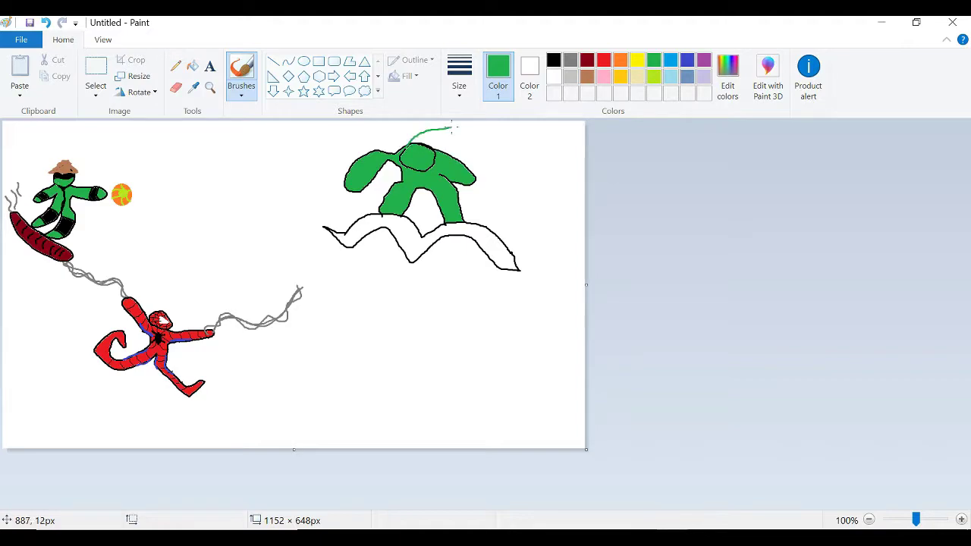
{"action": "key", "text": "ctrl+z"}
{"action": "left_click", "coordinate": [193, 67]}
{"action": "left_click", "coordinate": [653, 60]}
{"action": "left_click", "coordinate": [430, 138]}
Draw two yellow triangle eyes about 13 × 14 px on the glider figure's face and fill them yellow
{"action": "left_click", "coordinate": [636, 60]}
{"action": "left_click", "coordinate": [364, 61]}
{"action": "left_click_drag", "start_coordinate": [408, 150], "coordinate": [417, 158]}
{"action": "scroll", "coordinate": [419, 157], "scroll_direction": "up", "scroll_amount": 1}
{"action": "left_click_drag", "start_coordinate": [849, 185], "coordinate": [861, 198]}
{"action": "left_click", "coordinate": [193, 66]}
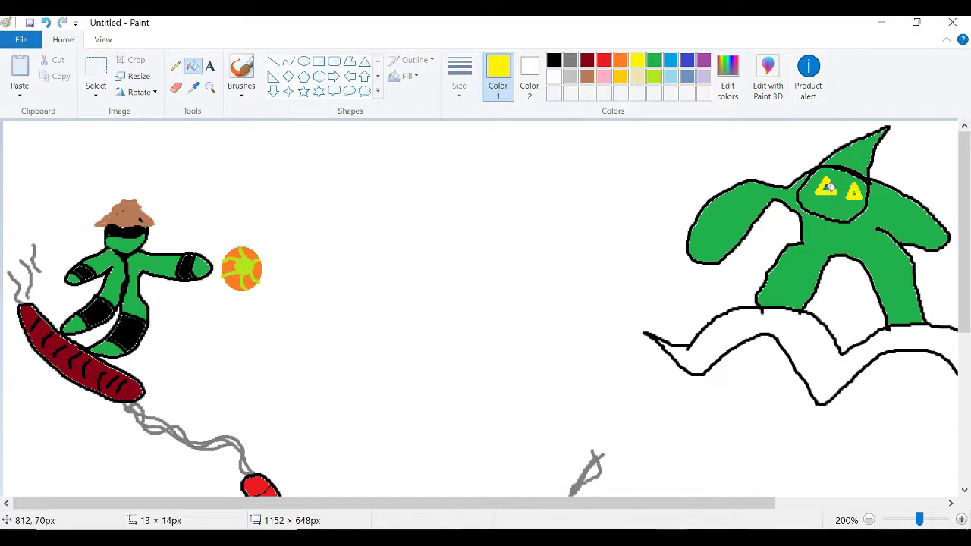
{"action": "left_click", "coordinate": [855, 193]}
Brush a light gray toothy grin below the glider figure's yellow eyes
{"action": "left_click", "coordinate": [241, 72]}
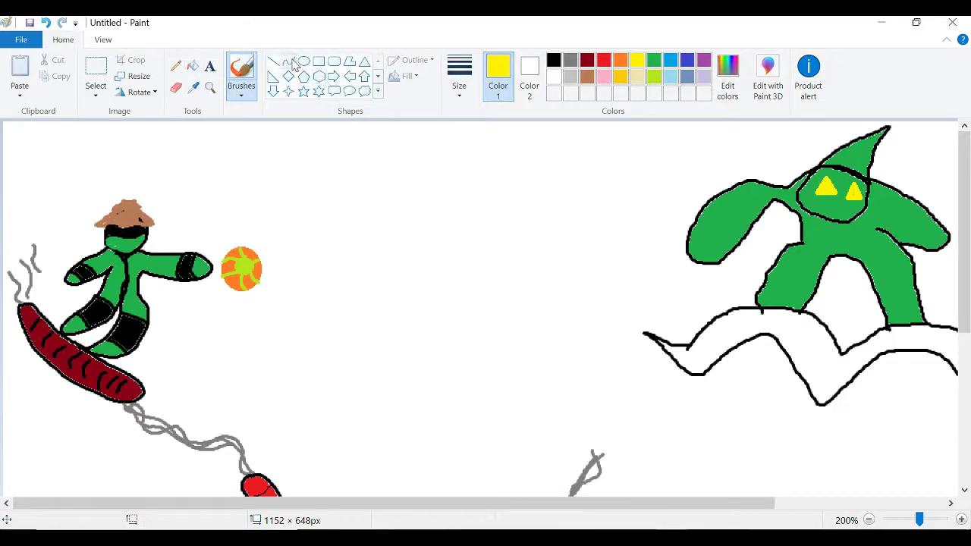
{"action": "left_click", "coordinate": [570, 77]}
{"action": "left_click_drag", "start_coordinate": [856, 204], "coordinate": [821, 200]}
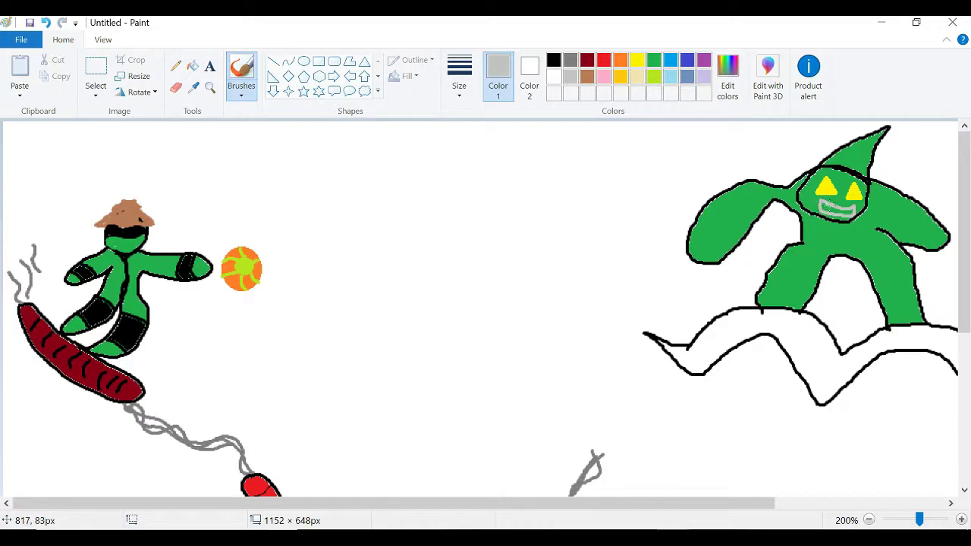
{"action": "left_click", "coordinate": [637, 61]}
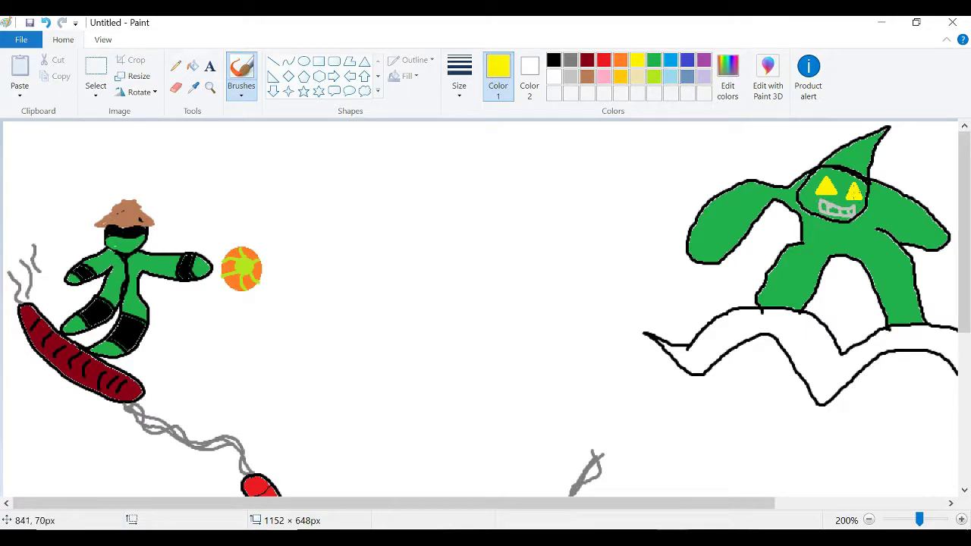
Brush short lime stripes onto the glider figure's arms, torso and legs
{"action": "left_click", "coordinate": [653, 76]}
{"action": "left_click_drag", "start_coordinate": [695, 226], "coordinate": [711, 234]}
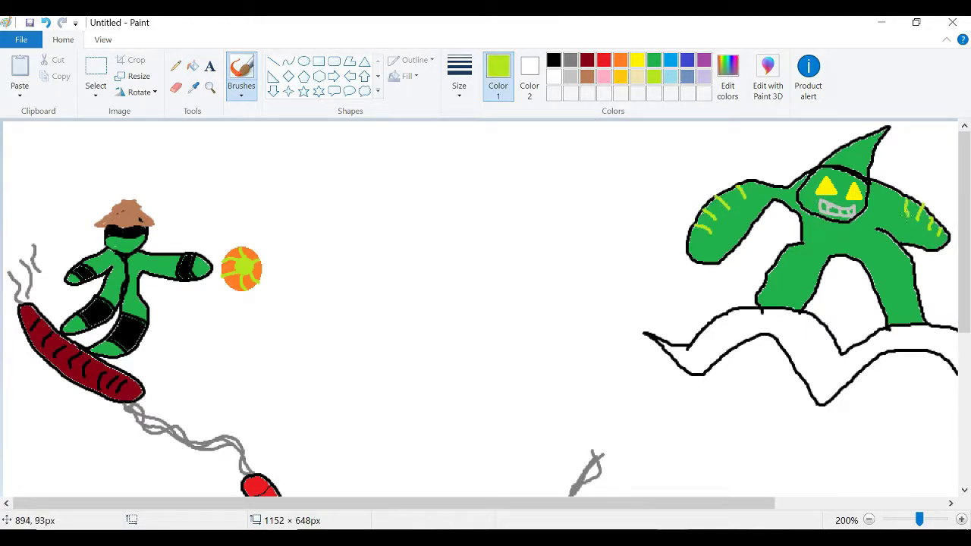
{"action": "left_click_drag", "start_coordinate": [834, 232], "coordinate": [832, 253]}
{"action": "left_click_drag", "start_coordinate": [848, 235], "coordinate": [864, 254]}
{"action": "scroll", "coordinate": [557, 274], "scroll_direction": "down", "scroll_amount": 2}
{"action": "scroll", "coordinate": [557, 274], "scroll_direction": "up", "scroll_amount": 2}
Fill the bat-wing glider with black
{"action": "left_click_drag", "start_coordinate": [624, 504], "coordinate": [764, 523]}
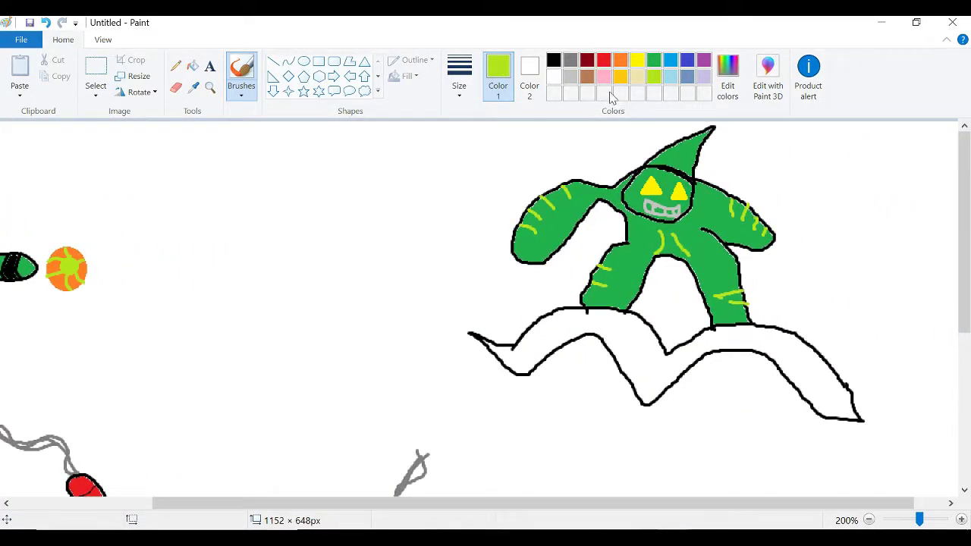
{"action": "left_click", "coordinate": [553, 60]}
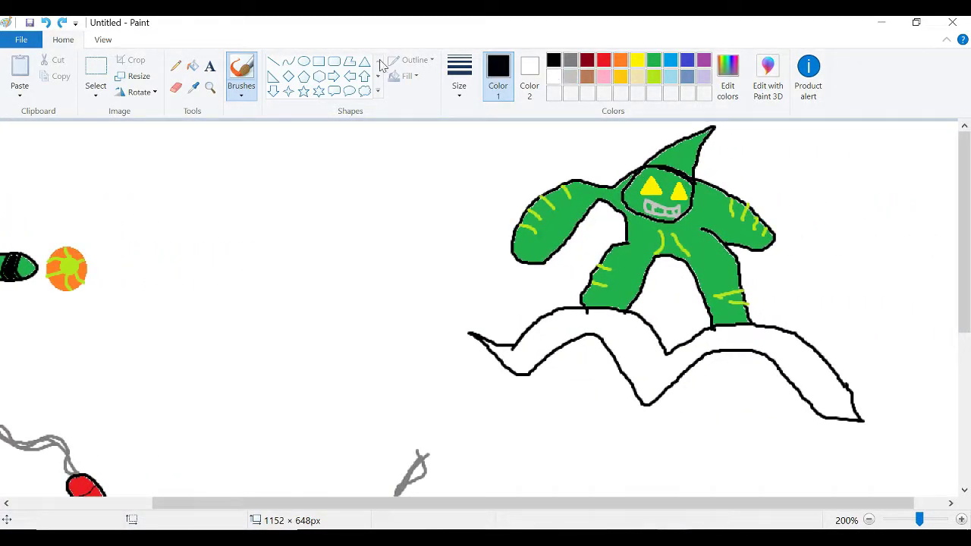
{"action": "left_click", "coordinate": [192, 66]}
{"action": "left_click", "coordinate": [577, 323]}
Draw gray dividing lines across the outer wings of the black glider
{"action": "left_click", "coordinate": [571, 60]}
{"action": "left_click", "coordinate": [241, 76]}
{"action": "left_click_drag", "start_coordinate": [818, 351], "coordinate": [793, 384]}
{"action": "left_click_drag", "start_coordinate": [664, 363], "coordinate": [645, 402]}
Draw a gray pentagon over the glider's centre joint and fill all its areas gray
{"action": "left_click", "coordinate": [303, 77]}
{"action": "mouse_move", "coordinate": [619, 361]}
{"action": "left_mouse_down"}
{"action": "mouse_move", "coordinate": [700, 445]}
{"action": "mouse_move", "coordinate": [657, 415]}
{"action": "left_mouse_up"}
{"action": "left_click", "coordinate": [192, 66]}
{"action": "left_click", "coordinate": [634, 406]}
{"action": "left_click", "coordinate": [645, 384]}
{"action": "left_click", "coordinate": [662, 382]}
Brush a black V on the gray pentagon and gray dividing lines across the glider's inner wings
{"action": "left_click", "coordinate": [242, 75]}
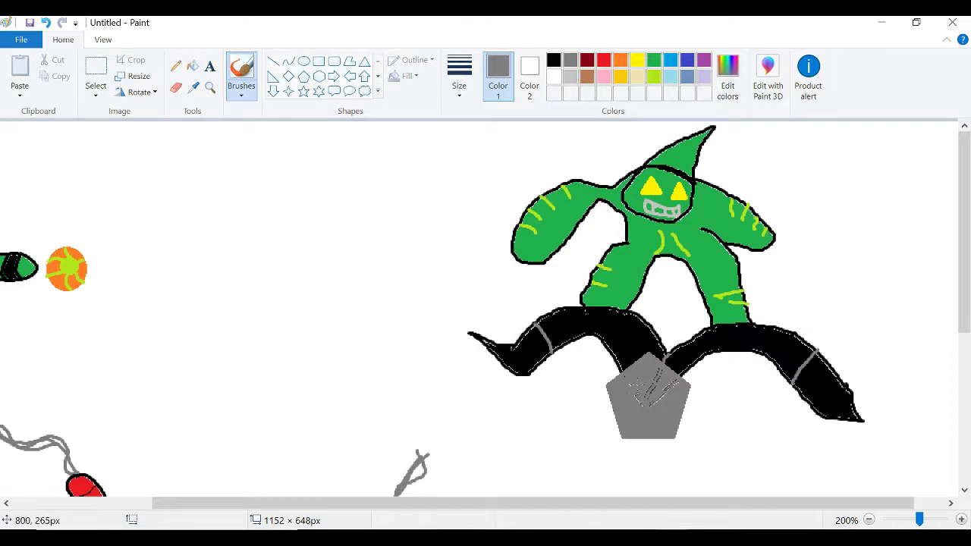
{"action": "left_click", "coordinate": [553, 60]}
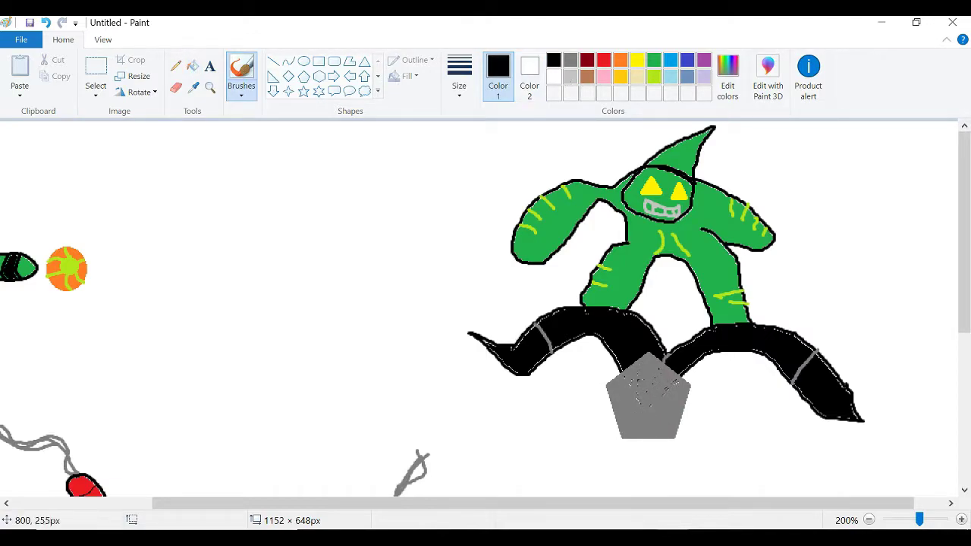
{"action": "left_click", "coordinate": [570, 60]}
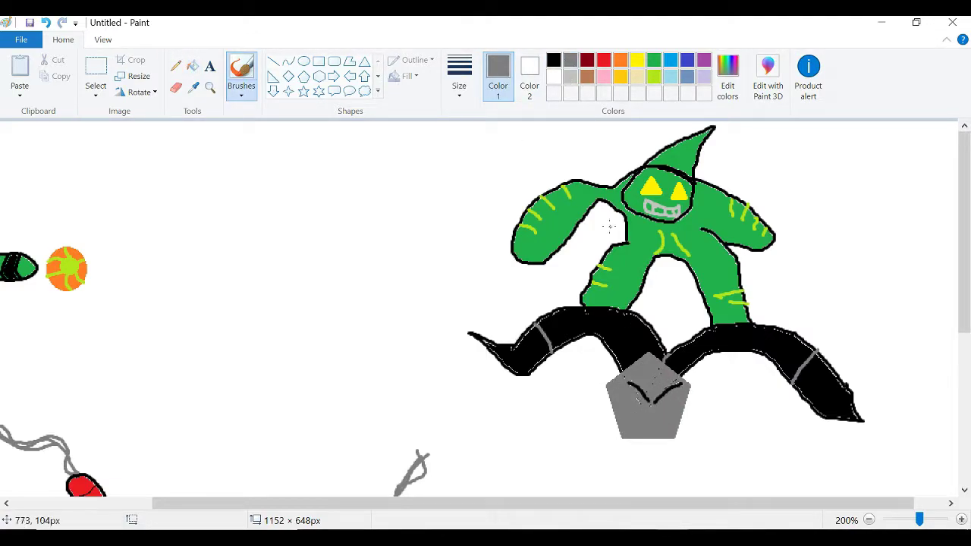
Draw an orange circle about 38 × 40 px at the glider figure's hand and fill it orange
{"action": "left_click", "coordinate": [304, 61]}
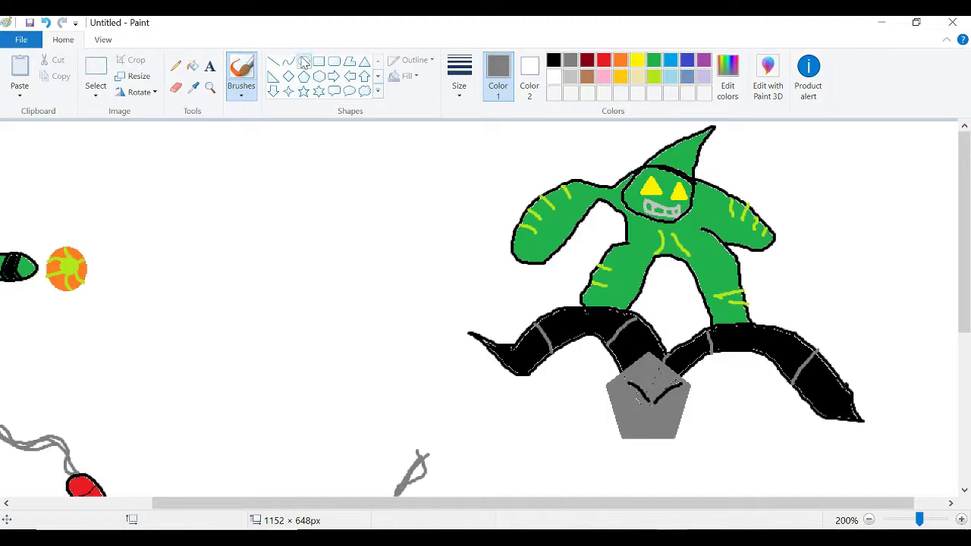
{"action": "left_click", "coordinate": [620, 60]}
{"action": "left_click_drag", "start_coordinate": [760, 230], "coordinate": [800, 271]}
{"action": "left_click", "coordinate": [192, 66]}
{"action": "left_click", "coordinate": [780, 251]}
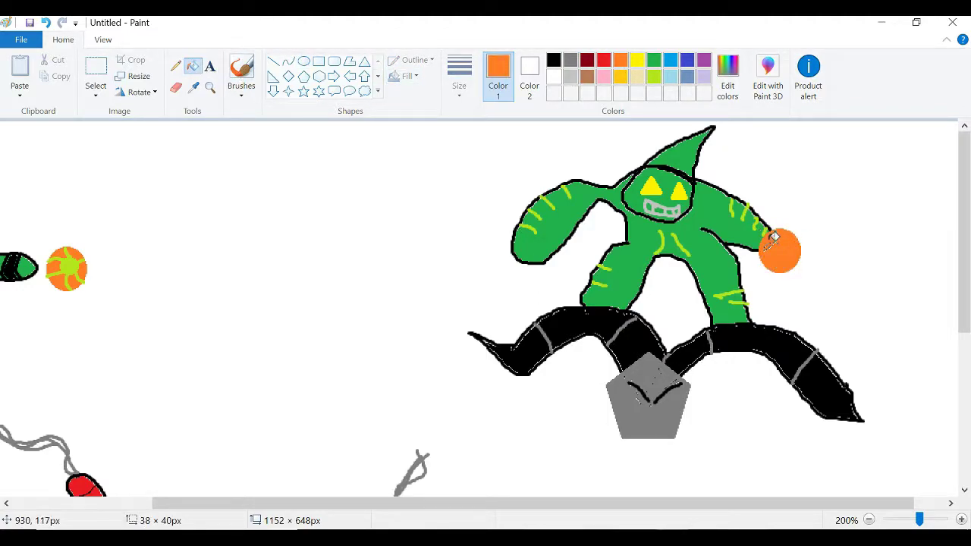
Add a filled lime circle and lime rays to the orange ball in the glider figure's hand
{"action": "left_click", "coordinate": [241, 76]}
{"action": "left_click", "coordinate": [654, 76]}
{"action": "left_click", "coordinate": [304, 61]}
{"action": "left_click_drag", "start_coordinate": [773, 243], "coordinate": [792, 263]}
{"action": "left_click", "coordinate": [193, 66]}
{"action": "left_click", "coordinate": [782, 253]}
{"action": "left_click", "coordinate": [233, 75]}
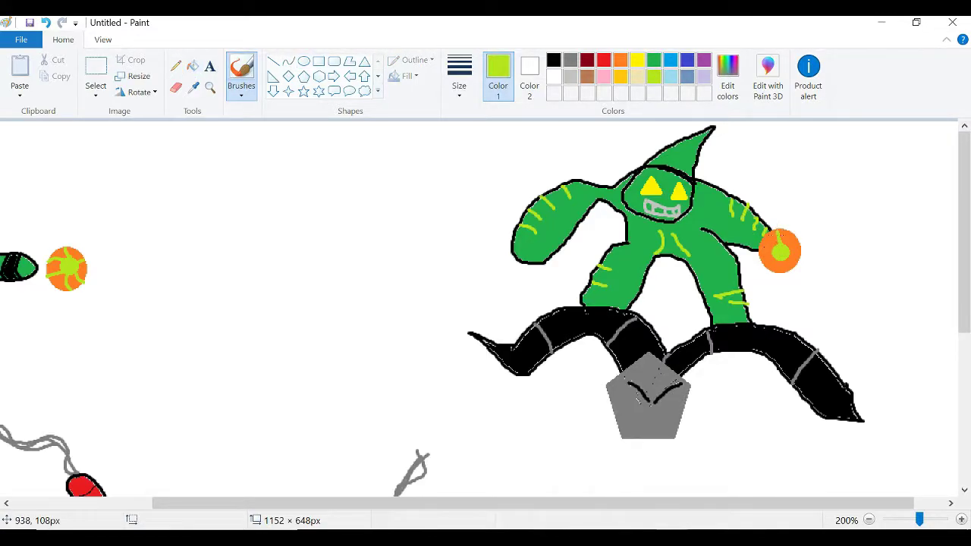
Outline in black a figure with raised arms below the glider and draw a brown cape outline around it
{"action": "scroll", "coordinate": [793, 240], "scroll_direction": "down", "scroll_amount": 2, "text": "ctrl"}
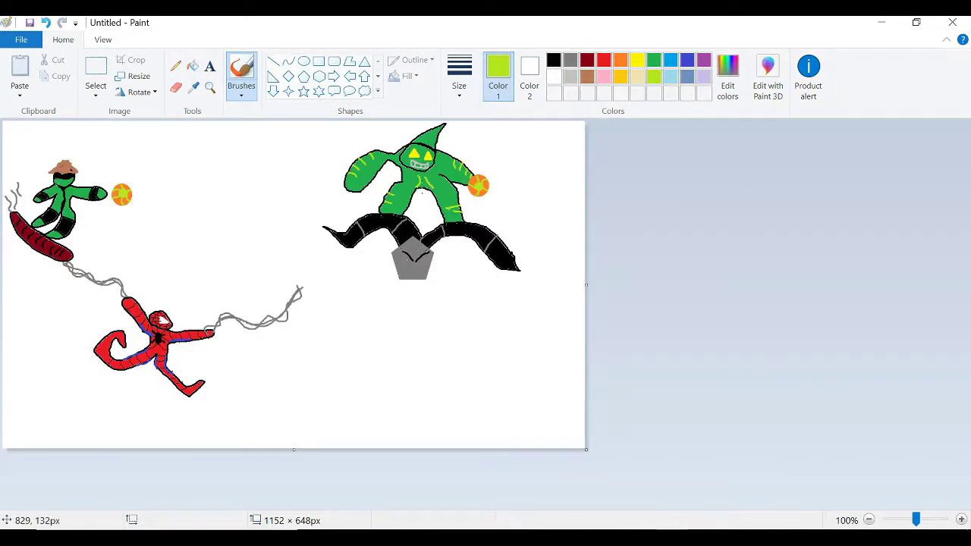
{"action": "left_click", "coordinate": [553, 60]}
{"action": "mouse_move", "coordinate": [414, 344]}
{"action": "left_mouse_down"}
{"action": "mouse_move", "coordinate": [436, 391]}
{"action": "mouse_move", "coordinate": [532, 379]}
{"action": "mouse_move", "coordinate": [452, 389]}
{"action": "mouse_move", "coordinate": [427, 431]}
{"action": "mouse_move", "coordinate": [458, 421]}
{"action": "mouse_move", "coordinate": [481, 395]}
{"action": "left_mouse_up"}
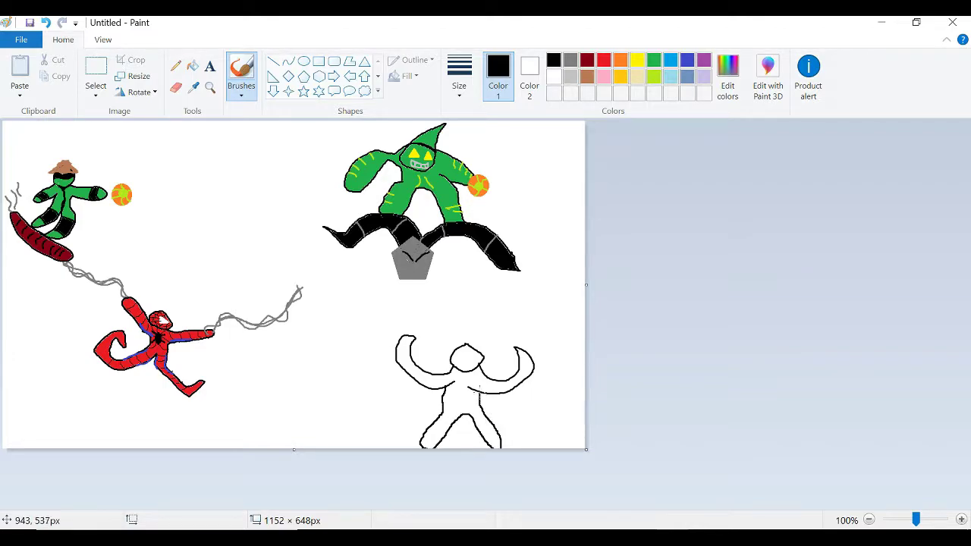
{"action": "left_click", "coordinate": [586, 76]}
{"action": "left_click_drag", "start_coordinate": [430, 357], "coordinate": [446, 432]}
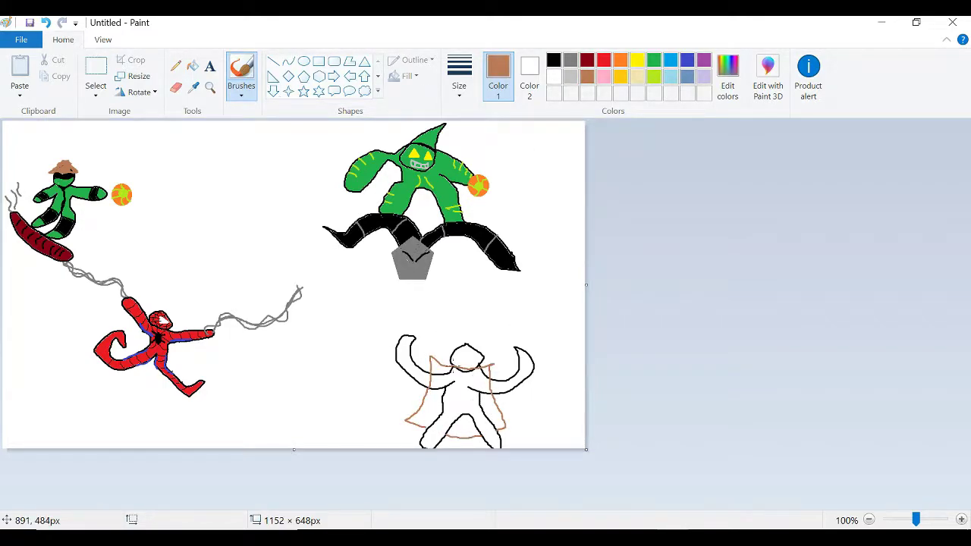
{"action": "left_click", "coordinate": [961, 519]}
{"action": "left_click_drag", "start_coordinate": [573, 503], "coordinate": [743, 503]}
{"action": "scroll", "coordinate": [743, 424], "scroll_direction": "down", "scroll_amount": 5}
{"action": "left_click", "coordinate": [193, 66]}
{"action": "left_click", "coordinate": [706, 390]}
{"action": "left_click", "coordinate": [646, 399]}
{"action": "left_click", "coordinate": [712, 451]}
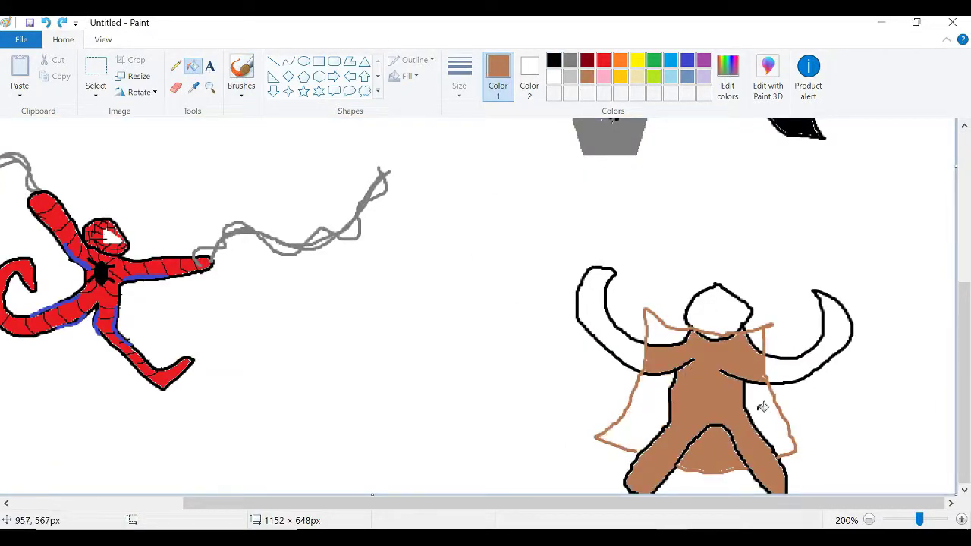
{"action": "key", "text": "ctrl+z"}
{"action": "key", "text": "ctrl+z"}
{"action": "key", "text": "ctrl+z"}
Fill the cape sections beside the body, between the legs, at the collar and under the chin brown
{"action": "left_click", "coordinate": [763, 409]}
{"action": "left_click", "coordinate": [713, 451]}
{"action": "left_click", "coordinate": [648, 408]}
{"action": "left_click", "coordinate": [668, 339]}
{"action": "left_click", "coordinate": [715, 336]}
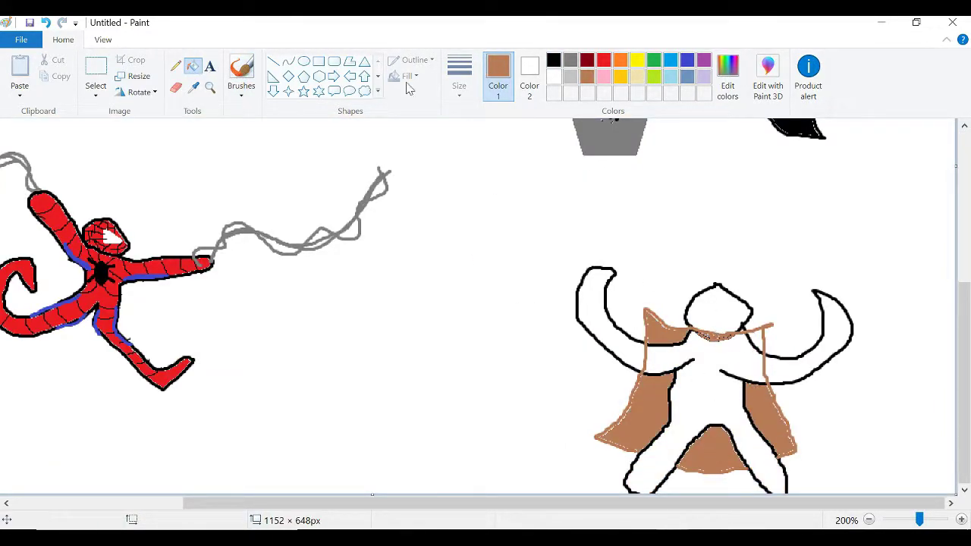
Outline brown sleeves around both raised arms of the caped figure and fill them brown
{"action": "left_click", "coordinate": [241, 72]}
{"action": "mouse_move", "coordinate": [647, 302]}
{"action": "left_mouse_down"}
{"action": "mouse_move", "coordinate": [627, 376]}
{"action": "mouse_move", "coordinate": [639, 383]}
{"action": "left_mouse_up"}
{"action": "mouse_move", "coordinate": [765, 343]}
{"action": "left_mouse_down"}
{"action": "mouse_move", "coordinate": [811, 328]}
{"action": "mouse_move", "coordinate": [780, 396]}
{"action": "left_mouse_up"}
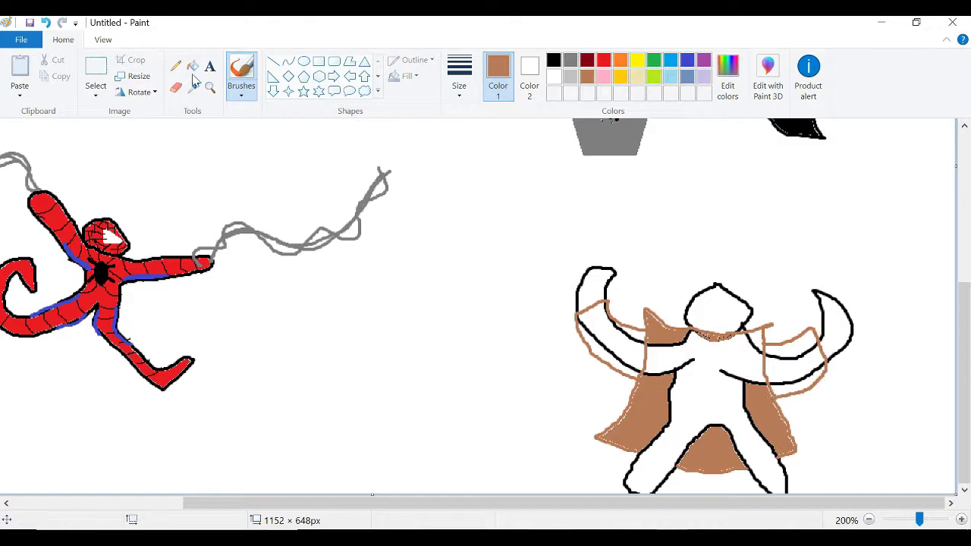
{"action": "left_click", "coordinate": [193, 66]}
{"action": "left_click", "coordinate": [607, 333]}
{"action": "left_click", "coordinate": [795, 357]}
{"action": "left_click", "coordinate": [831, 391]}
{"action": "key", "text": "ctrl+z"}
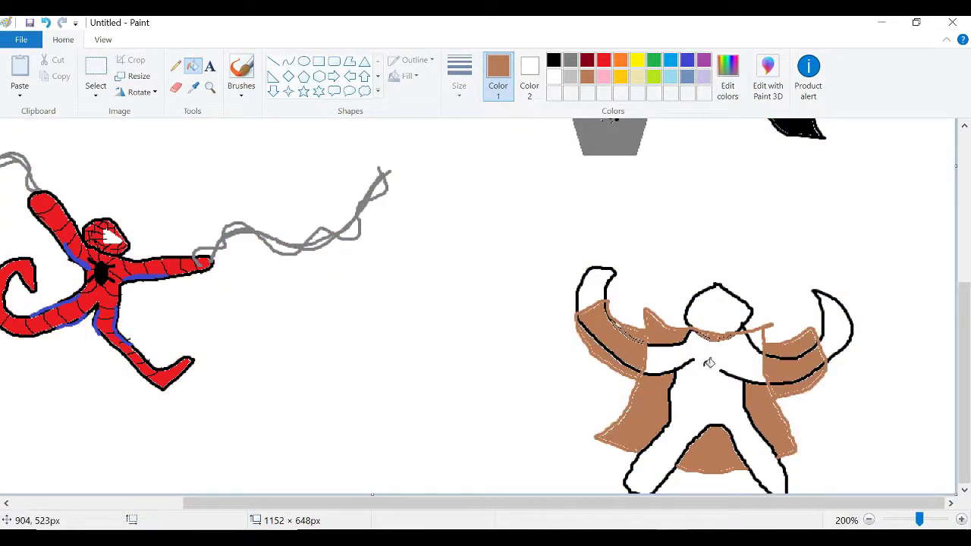
Paint over the black arm lines inside both sleeves with a resized brown brush
{"action": "left_click", "coordinate": [242, 72]}
{"action": "left_click", "coordinate": [459, 76]}
{"action": "left_click", "coordinate": [464, 190]}
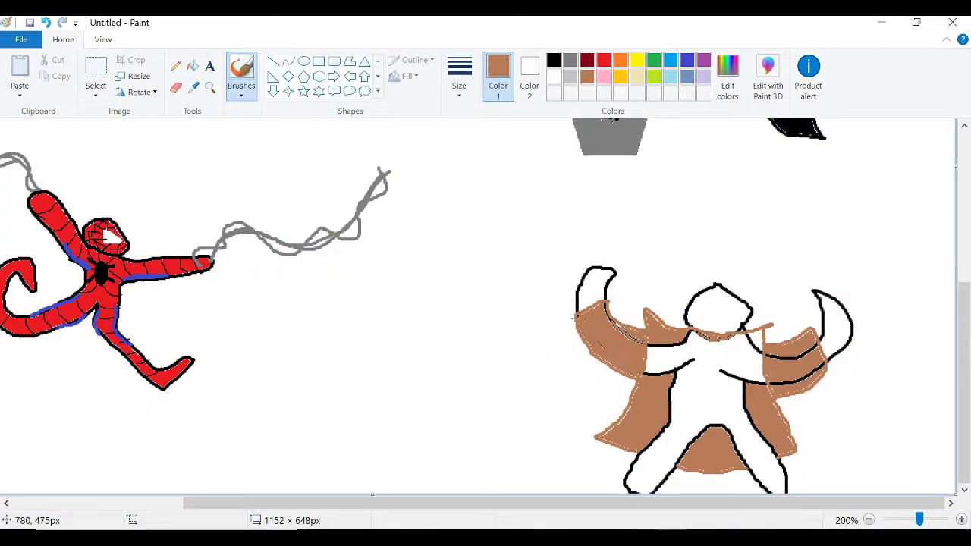
{"action": "left_click_drag", "start_coordinate": [770, 355], "coordinate": [821, 348]}
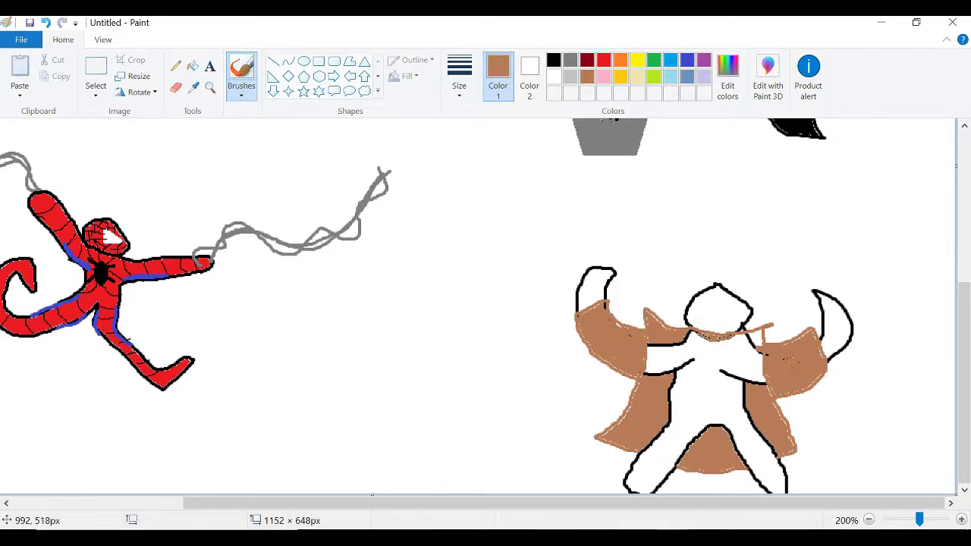
Fill the caped figure's torso and legs black and recolour them with a custom dark green
{"action": "left_click", "coordinate": [553, 60]}
{"action": "left_click", "coordinate": [193, 66]}
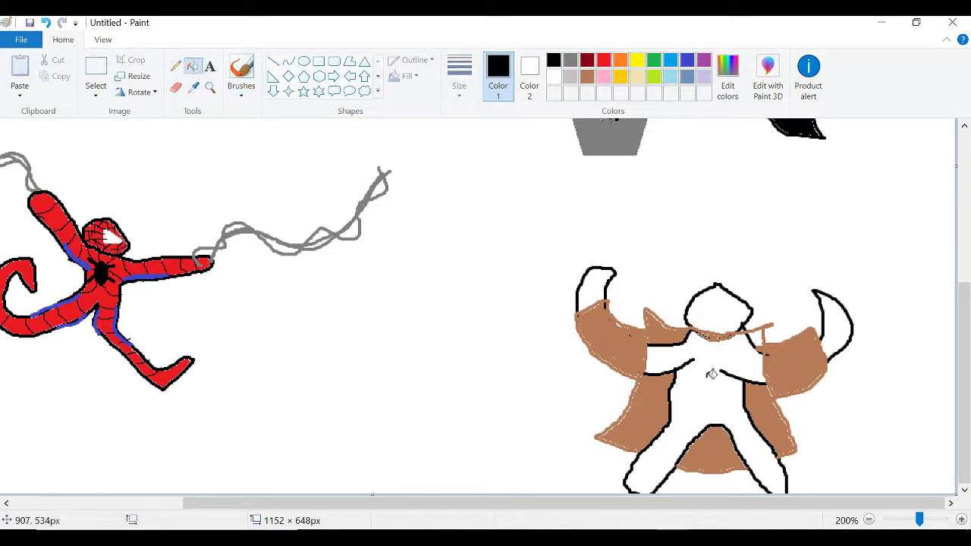
{"action": "left_click", "coordinate": [711, 376]}
{"action": "left_click", "coordinate": [654, 60]}
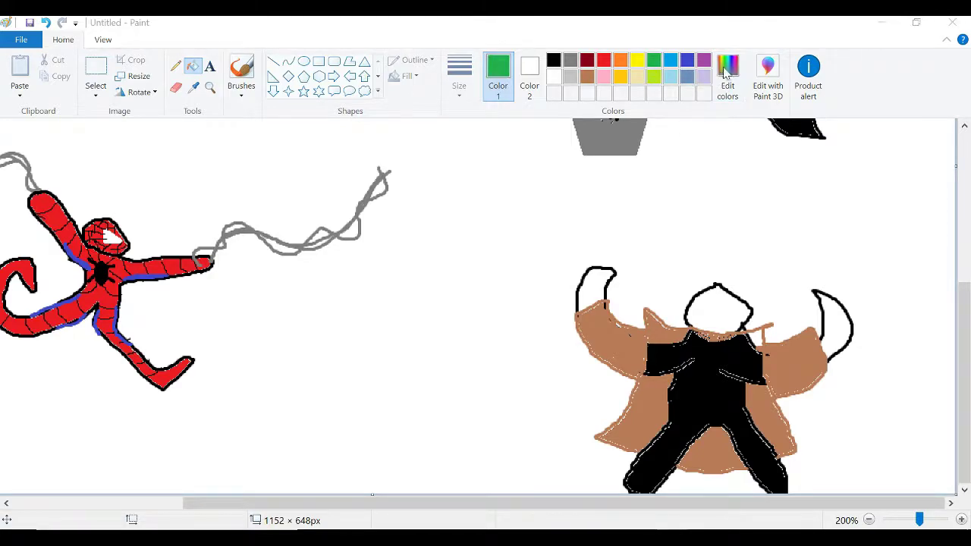
{"action": "left_click", "coordinate": [727, 76]}
{"action": "left_click_drag", "start_coordinate": [644, 251], "coordinate": [644, 284]}
{"action": "left_click", "coordinate": [342, 382]}
{"action": "left_click", "coordinate": [652, 357]}
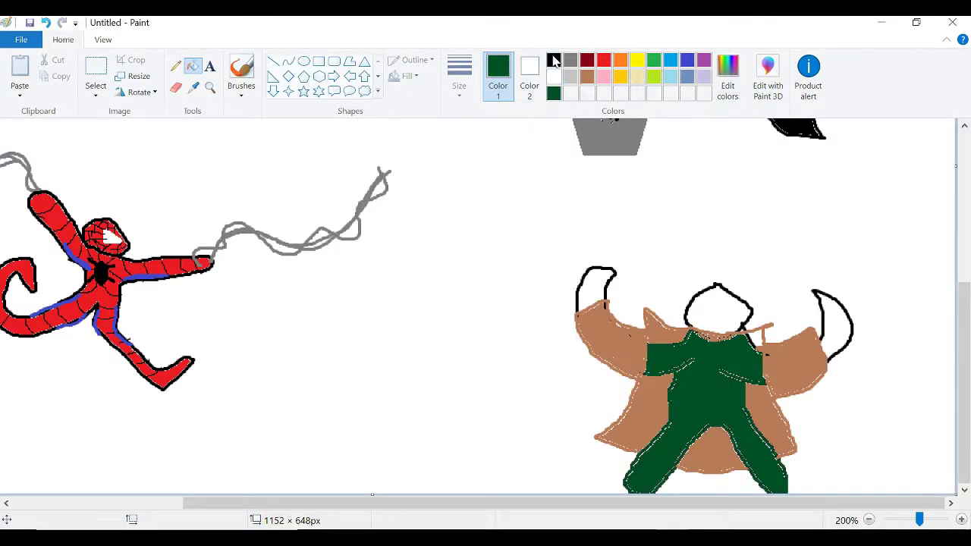
Brush a black waistline across the caped figure and fill both legs black as trousers
{"action": "left_click", "coordinate": [553, 60]}
{"action": "left_click", "coordinate": [241, 70]}
{"action": "mouse_move", "coordinate": [670, 419]}
{"action": "left_mouse_down"}
{"action": "mouse_move", "coordinate": [750, 410]}
{"action": "mouse_move", "coordinate": [625, 492]}
{"action": "mouse_move", "coordinate": [758, 479]}
{"action": "mouse_move", "coordinate": [748, 414]}
{"action": "left_mouse_up"}
{"action": "left_click", "coordinate": [192, 66]}
{"action": "left_click", "coordinate": [668, 459]}
{"action": "left_click", "coordinate": [241, 70]}
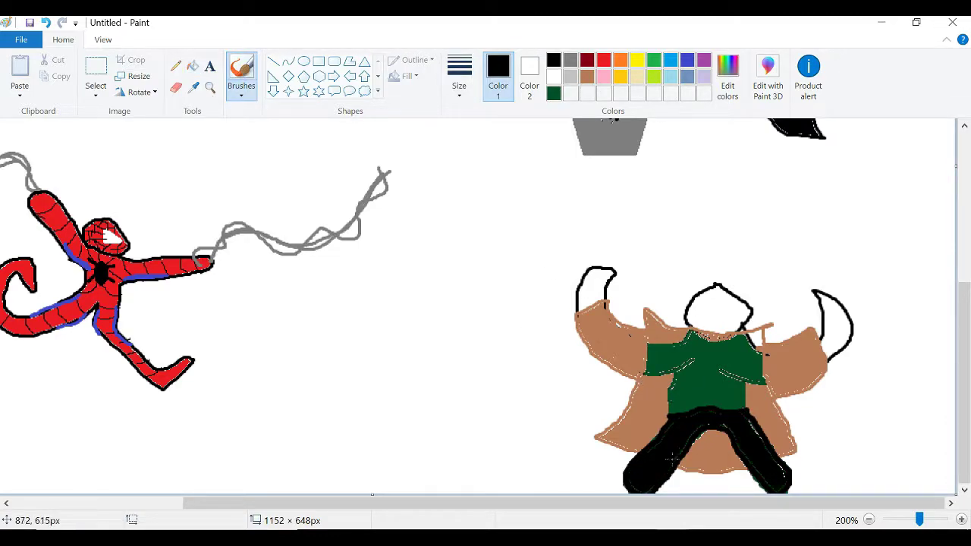
Outline four curved gray mechanical tentacles extending from the caped figure, two on each side
{"action": "left_click", "coordinate": [570, 60]}
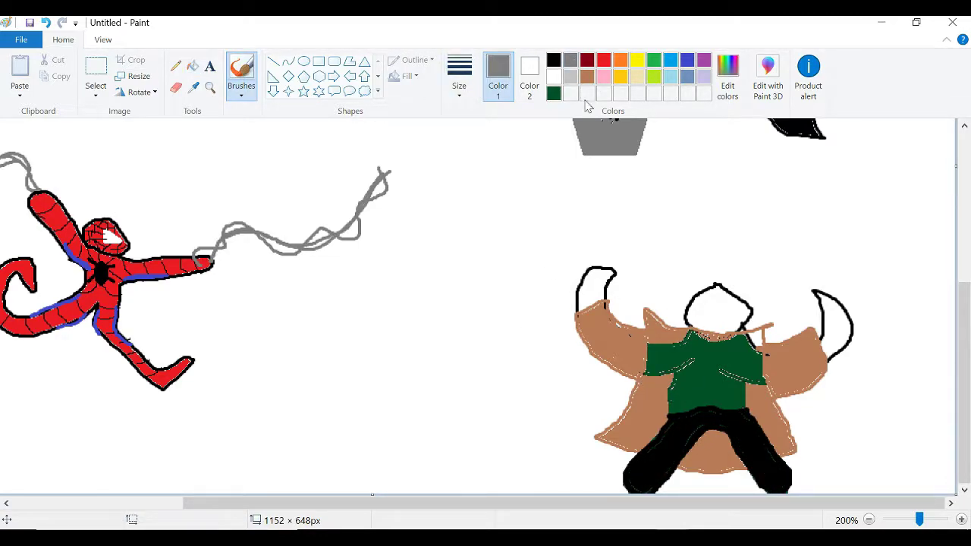
{"action": "mouse_move", "coordinate": [632, 409]}
{"action": "left_mouse_down"}
{"action": "mouse_move", "coordinate": [467, 220]}
{"action": "mouse_move", "coordinate": [505, 370]}
{"action": "left_mouse_up"}
{"action": "key", "text": "ctrl+z"}
{"action": "mouse_move", "coordinate": [633, 402]}
{"action": "left_mouse_down"}
{"action": "mouse_move", "coordinate": [495, 205]}
{"action": "mouse_move", "coordinate": [608, 395]}
{"action": "mouse_move", "coordinate": [546, 372]}
{"action": "mouse_move", "coordinate": [530, 349]}
{"action": "mouse_move", "coordinate": [593, 364]}
{"action": "left_mouse_up"}
{"action": "mouse_move", "coordinate": [780, 407]}
{"action": "left_mouse_down"}
{"action": "mouse_move", "coordinate": [796, 424]}
{"action": "mouse_move", "coordinate": [895, 308]}
{"action": "mouse_move", "coordinate": [782, 397]}
{"action": "left_mouse_up"}
{"action": "left_click_drag", "start_coordinate": [777, 339], "coordinate": [825, 203]}
{"action": "key", "text": "ctrl+z"}
{"action": "mouse_move", "coordinate": [805, 330]}
{"action": "left_mouse_down"}
{"action": "mouse_move", "coordinate": [746, 201]}
{"action": "mouse_move", "coordinate": [817, 291]}
{"action": "left_mouse_up"}
{"action": "left_click_drag", "start_coordinate": [818, 296], "coordinate": [817, 332]}
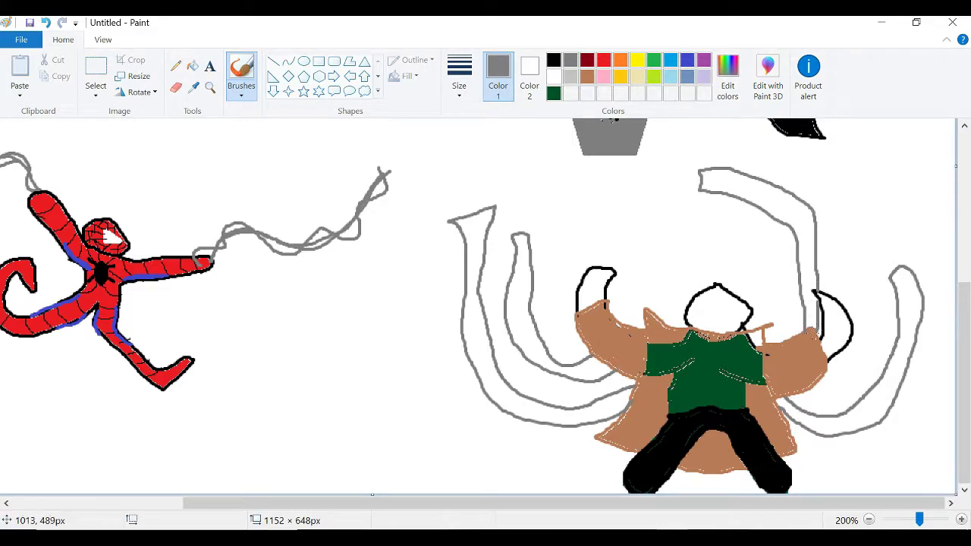
Fill the cape gap at the shoulder brown and touch up the shirt's neckline in dark green
{"action": "left_click", "coordinate": [196, 66]}
{"action": "left_click", "coordinate": [587, 76]}
{"action": "left_click", "coordinate": [758, 339]}
{"action": "left_click", "coordinate": [554, 93]}
{"action": "left_click", "coordinate": [243, 76]}
Fill all four tentacles light gray
{"action": "left_click", "coordinate": [193, 66]}
{"action": "left_click", "coordinate": [570, 76]}
{"action": "left_click", "coordinate": [473, 318]}
{"action": "left_click", "coordinate": [517, 304]}
{"action": "left_click", "coordinate": [807, 243]}
{"action": "left_click", "coordinate": [878, 401]}
Fill the caped figure's head and both hands with the pale yellow skin tone
{"action": "scroll", "coordinate": [548, 220], "scroll_direction": "up", "scroll_amount": 2}
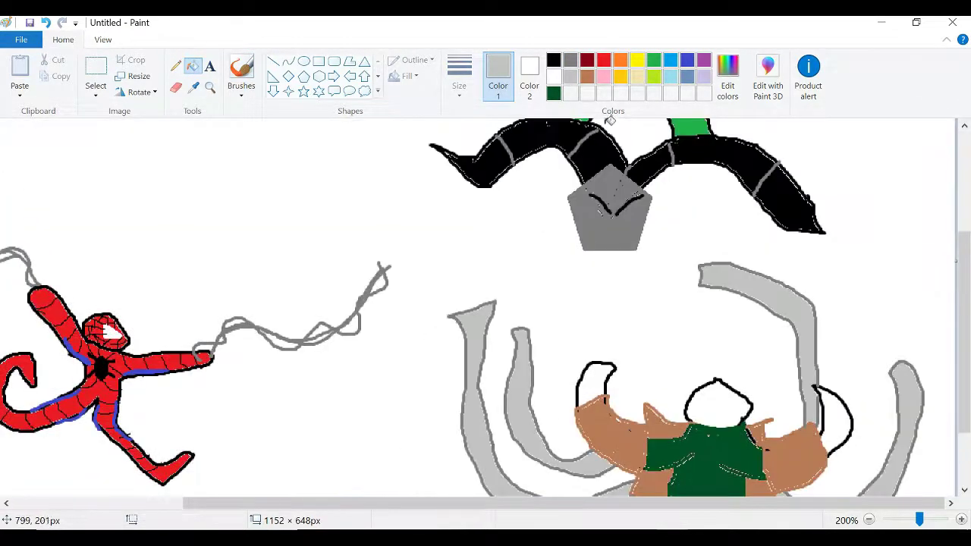
{"action": "left_click", "coordinate": [638, 76]}
{"action": "left_click", "coordinate": [595, 389]}
{"action": "left_click", "coordinate": [719, 406]}
{"action": "left_click", "coordinate": [838, 419]}
Brush short black segment lines across the four gray tentacles
{"action": "left_click_drag", "start_coordinate": [966, 321], "coordinate": [967, 367]}
{"action": "left_click", "coordinate": [554, 60]}
{"action": "left_click", "coordinate": [242, 72]}
{"action": "left_click_drag", "start_coordinate": [484, 272], "coordinate": [467, 271]}
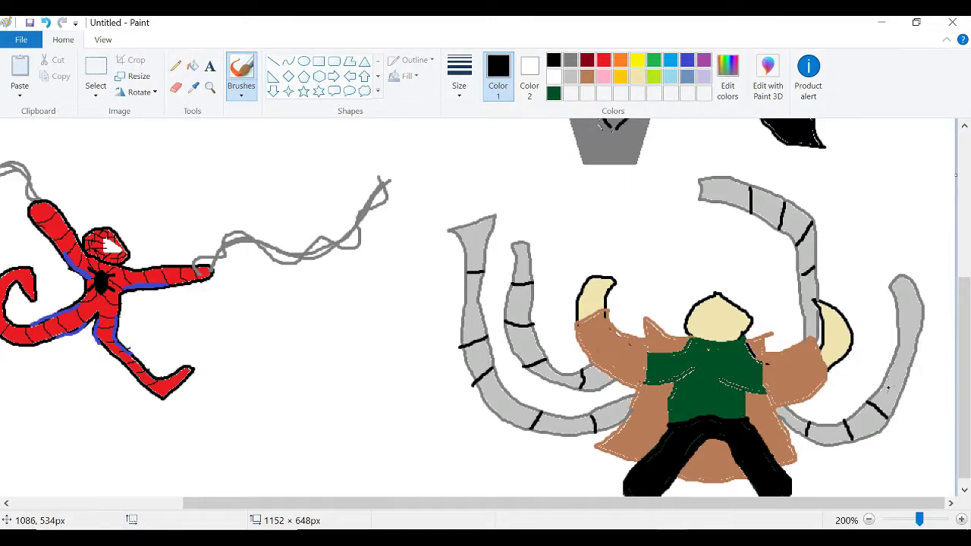
Dot a red light near the tip of each of the four tentacles
{"action": "left_click", "coordinate": [604, 60]}
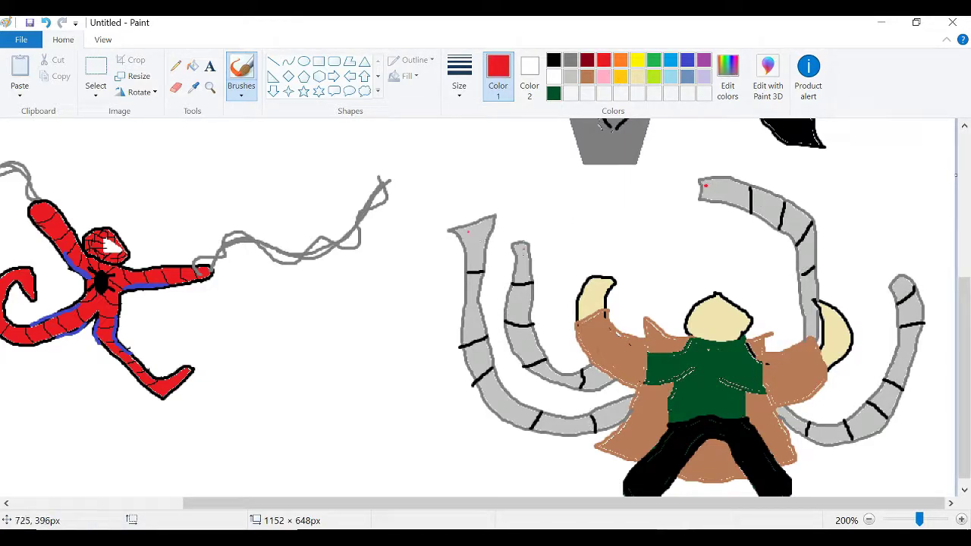
{"action": "left_click", "coordinate": [470, 239]}
{"action": "left_click", "coordinate": [901, 286]}
Draw a pointed gray polygon claw on the outer corner of the leftmost tentacle's tip
{"action": "left_click", "coordinate": [571, 59]}
{"action": "left_click", "coordinate": [460, 75]}
{"action": "left_click", "coordinate": [478, 179]}
{"action": "left_click", "coordinate": [350, 62]}
{"action": "left_click_drag", "start_coordinate": [463, 224], "coordinate": [425, 230]}
{"action": "left_click", "coordinate": [434, 197]}
{"action": "left_click", "coordinate": [439, 217]}
{"action": "left_click", "coordinate": [462, 224]}
Draw a second gray polygon claw on the inner corner of the leftmost tentacle's tip
{"action": "left_click_drag", "start_coordinate": [494, 215], "coordinate": [509, 205]}
{"action": "left_click", "coordinate": [481, 194]}
{"action": "left_click", "coordinate": [494, 206]}
{"action": "left_click", "coordinate": [495, 215]}
{"action": "key", "text": "ctrl+z"}
{"action": "left_click", "coordinate": [479, 192]}
{"action": "left_click", "coordinate": [480, 202]}
{"action": "left_click", "coordinate": [490, 208]}
Draw two narrow gray polygon claws on the second tentacle's tip, the outer one about 20 × 30 px
{"action": "mouse_move", "coordinate": [514, 247]}
{"action": "left_mouse_down"}
{"action": "mouse_move", "coordinate": [505, 224]}
{"action": "mouse_move", "coordinate": [539, 216]}
{"action": "left_mouse_up"}
{"action": "left_click", "coordinate": [503, 237]}
{"action": "left_click", "coordinate": [513, 247]}
{"action": "left_click", "coordinate": [538, 239]}
{"action": "left_click", "coordinate": [527, 241]}
{"action": "key", "text": "ctrl+z"}
{"action": "left_click", "coordinate": [535, 244]}
{"action": "left_click", "coordinate": [527, 243]}
{"action": "key", "text": "ctrl+z"}
{"action": "left_click", "coordinate": [519, 243]}
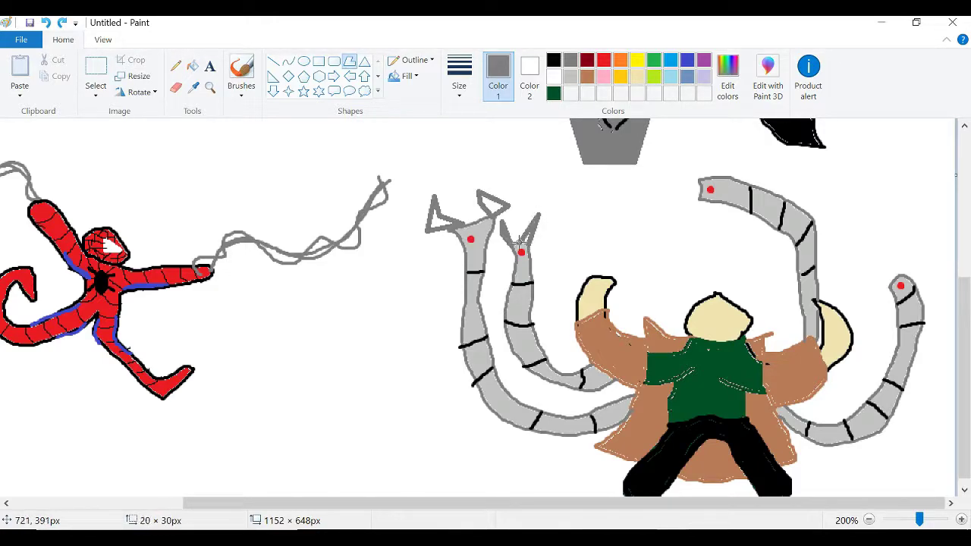
{"action": "left_click", "coordinate": [526, 242]}
Draw two gray polygon claws on the tip of the upper tentacle below the glider
{"action": "left_click", "coordinate": [684, 189]}
{"action": "mouse_move", "coordinate": [709, 178]}
{"action": "left_mouse_down"}
{"action": "mouse_move", "coordinate": [673, 166]}
{"action": "mouse_move", "coordinate": [712, 173]}
{"action": "mouse_move", "coordinate": [696, 181]}
{"action": "mouse_move", "coordinate": [706, 197]}
{"action": "mouse_move", "coordinate": [688, 204]}
{"action": "mouse_move", "coordinate": [676, 155]}
{"action": "left_mouse_up"}
{"action": "left_click", "coordinate": [702, 199]}
{"action": "left_click", "coordinate": [661, 160]}
{"action": "left_click", "coordinate": [702, 179]}
Draw two gray polygon claws on the tip of the rightmost tentacle
{"action": "left_click", "coordinate": [874, 243]}
{"action": "left_click", "coordinate": [875, 254]}
{"action": "mouse_move", "coordinate": [899, 275]}
{"action": "left_mouse_down"}
{"action": "mouse_move", "coordinate": [914, 263]}
{"action": "mouse_move", "coordinate": [852, 290]}
{"action": "left_mouse_up"}
{"action": "left_click", "coordinate": [900, 274]}
{"action": "left_click", "coordinate": [852, 275]}
{"action": "left_click", "coordinate": [893, 286]}
Fill the hollow claws on the leftmost, upper and rightmost tentacles gray
{"action": "left_click", "coordinate": [193, 67]}
{"action": "left_click", "coordinate": [437, 221]}
{"action": "left_click", "coordinate": [492, 206]}
{"action": "left_click", "coordinate": [677, 163]}
{"action": "left_click", "coordinate": [687, 202]}
{"action": "left_click", "coordinate": [891, 258]}
{"action": "left_click", "coordinate": [865, 284]}
Draw black rectangular glasses on the tentacled figure's face and fill the lenses black
{"action": "left_click", "coordinate": [318, 61]}
{"action": "left_click", "coordinate": [553, 60]}
{"action": "mouse_move", "coordinate": [695, 310]}
{"action": "left_mouse_down"}
{"action": "mouse_move", "coordinate": [746, 320]}
{"action": "mouse_move", "coordinate": [714, 313]}
{"action": "mouse_move", "coordinate": [705, 295]}
{"action": "mouse_move", "coordinate": [732, 294]}
{"action": "left_mouse_up"}
{"action": "left_click", "coordinate": [193, 67]}
{"action": "left_click", "coordinate": [734, 315]}
{"action": "left_click", "coordinate": [718, 317]}
{"action": "key", "text": "ctrl+z"}
{"action": "left_click", "coordinate": [710, 316]}
Brush a black smile and brown hair on the tentacled figure's head
{"action": "left_click", "coordinate": [242, 68]}
{"action": "left_click", "coordinate": [587, 77]}
{"action": "scroll", "coordinate": [679, 407], "scroll_direction": "down", "scroll_amount": 2}
{"action": "scroll", "coordinate": [516, 290], "scroll_direction": "up", "scroll_amount": 1, "text": "ctrl"}
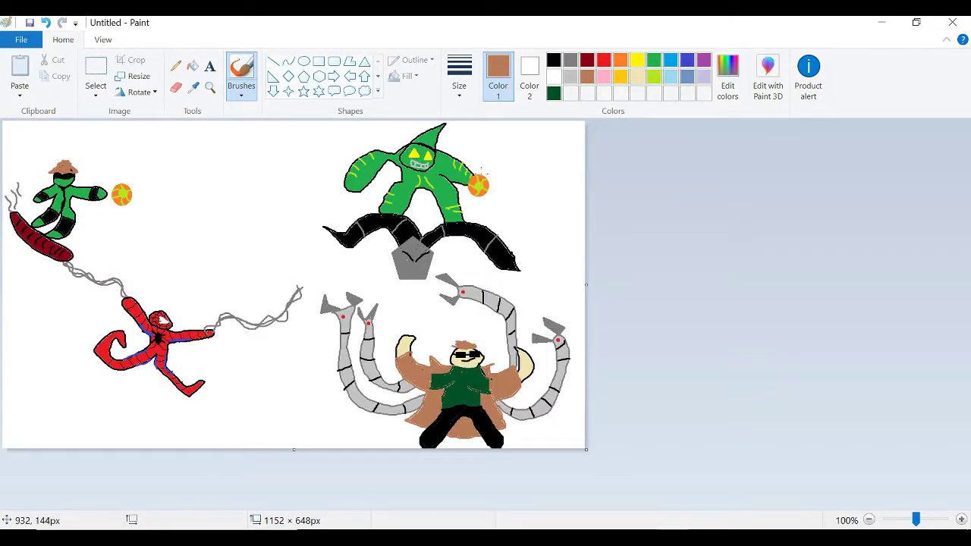
Outline a pale yellow sand mound along the canvas's lower edge beneath Spider-Man's web and fill it pale yellow
{"action": "left_click", "coordinate": [638, 77]}
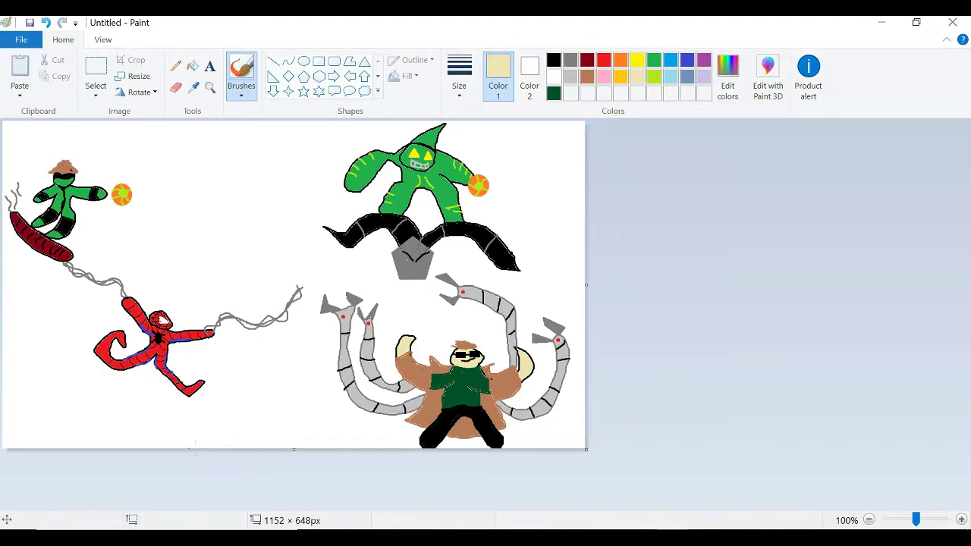
{"action": "mouse_move", "coordinate": [231, 439]}
{"action": "left_mouse_down"}
{"action": "mouse_move", "coordinate": [311, 428]}
{"action": "mouse_move", "coordinate": [347, 443]}
{"action": "left_mouse_up"}
{"action": "left_click", "coordinate": [193, 66]}
{"action": "left_click", "coordinate": [267, 440]}
{"action": "key", "text": "ctrl+z"}
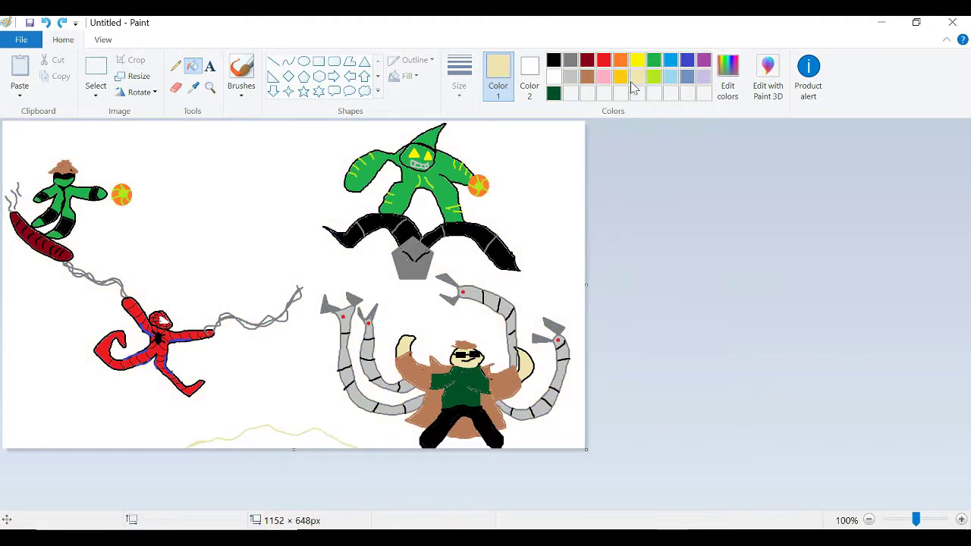
{"action": "left_click", "coordinate": [241, 70]}
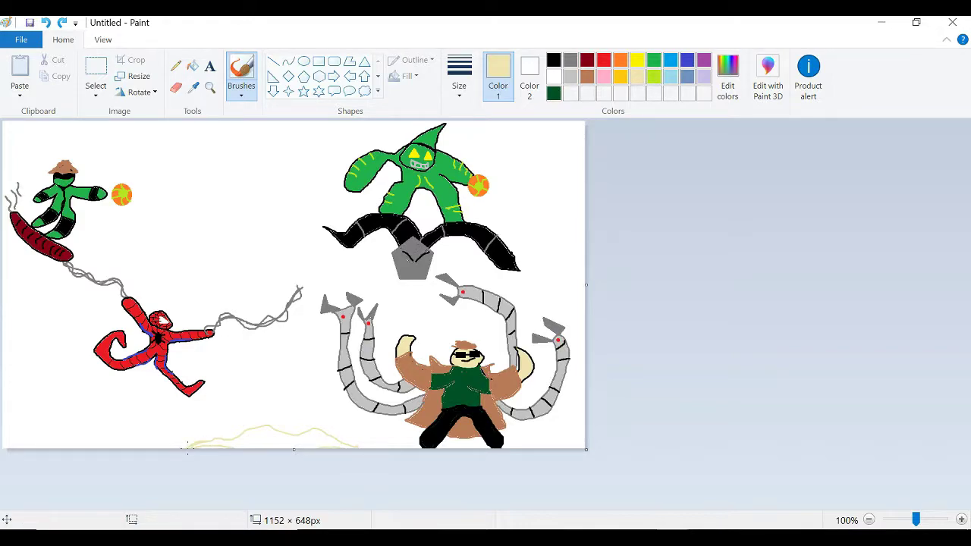
{"action": "left_click", "coordinate": [192, 66]}
{"action": "left_click", "coordinate": [284, 437]}
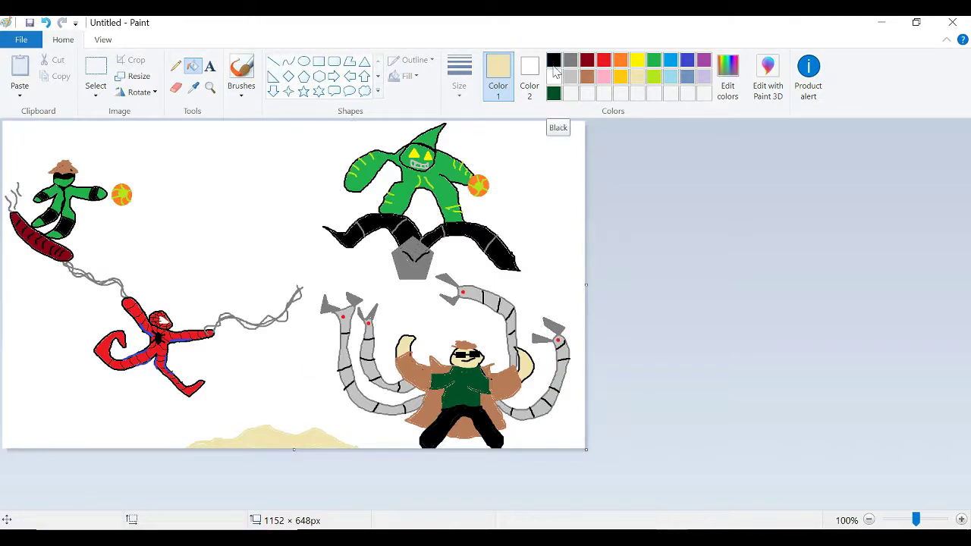
Mix a dark gold with red 208, green 162, blue 0 and brush wavy lines over the sand mound
{"action": "left_click", "coordinate": [554, 60]}
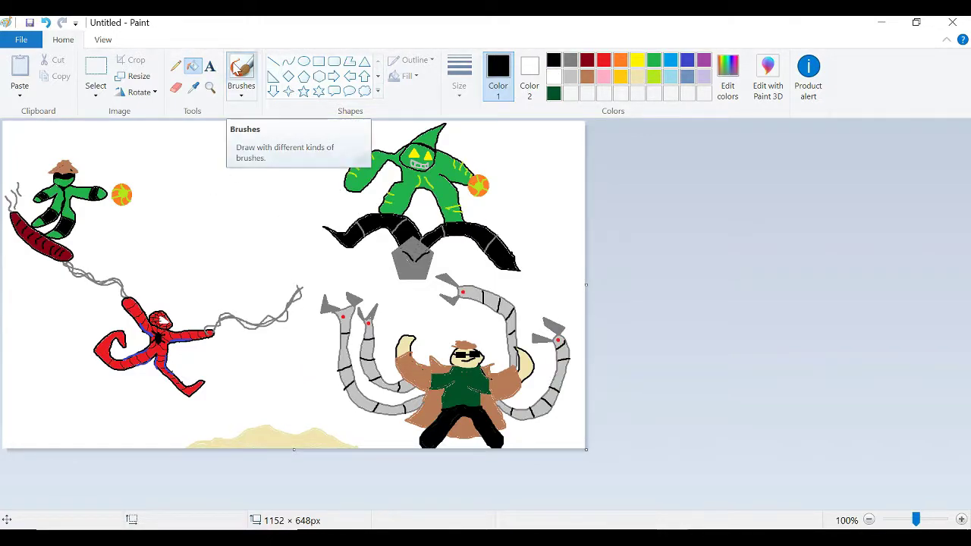
{"action": "left_click", "coordinate": [237, 70]}
{"action": "left_click", "coordinate": [620, 76]}
{"action": "left_click", "coordinate": [728, 76]}
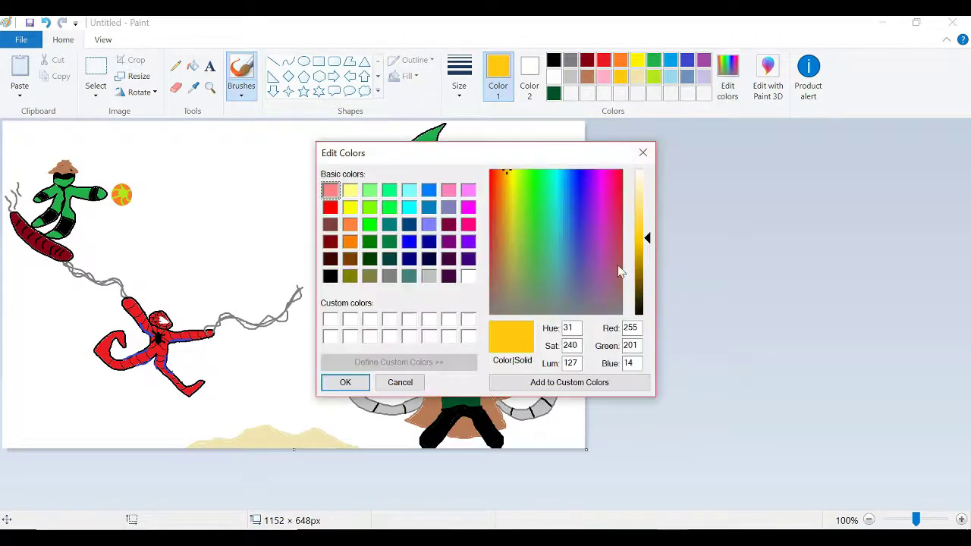
{"action": "left_click_drag", "start_coordinate": [646, 235], "coordinate": [645, 256]}
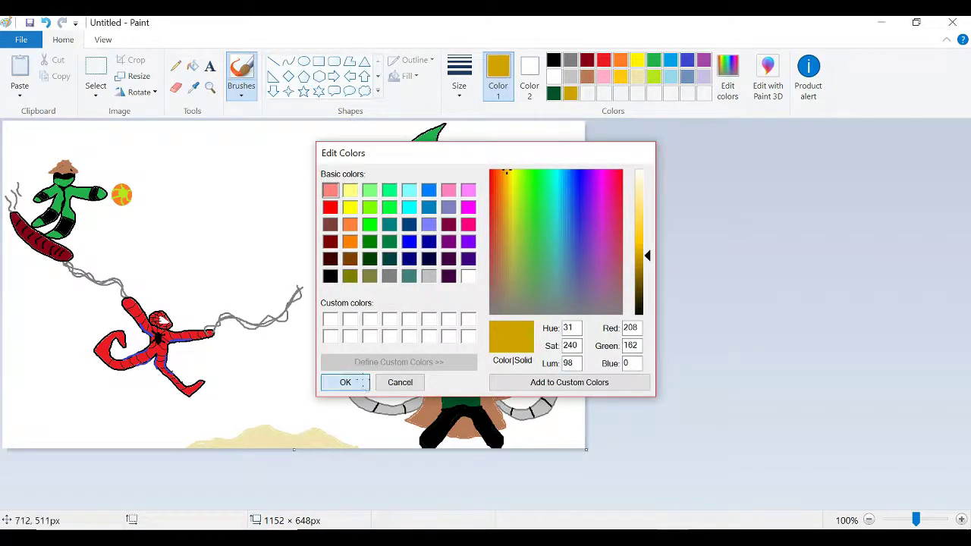
{"action": "left_click", "coordinate": [345, 382]}
{"action": "left_click_drag", "start_coordinate": [268, 439], "coordinate": [199, 449]}
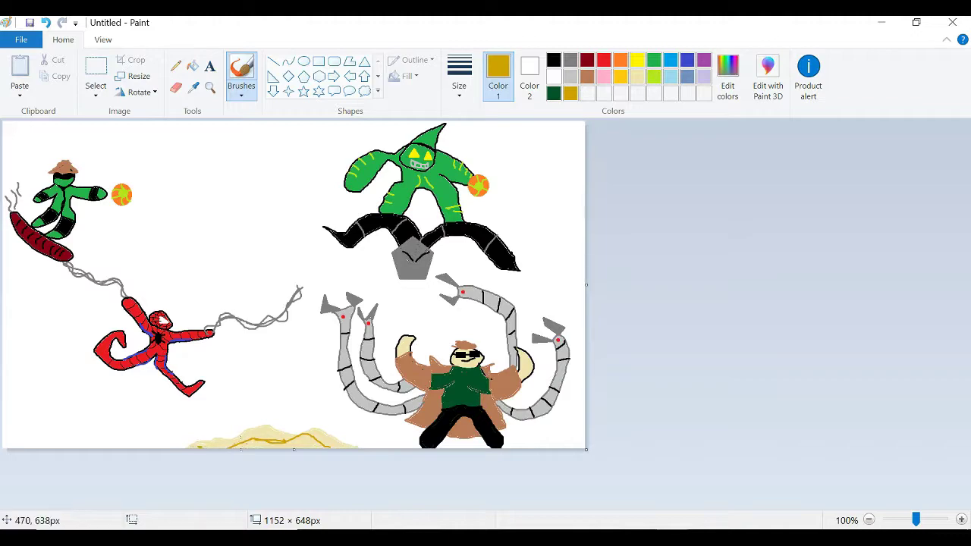
Mix a custom dark orange and brush crossing wavy lines over the sand mound
{"action": "left_click", "coordinate": [727, 74]}
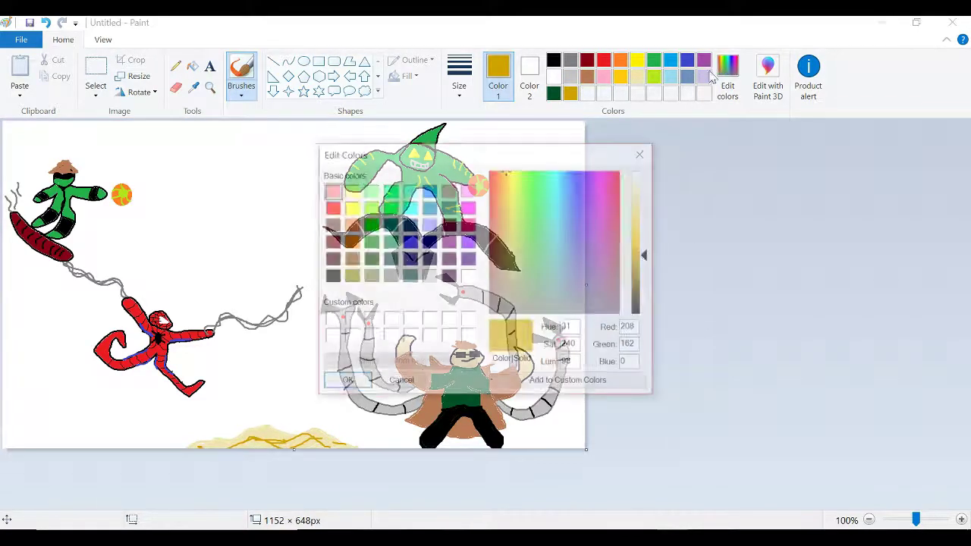
{"action": "left_click", "coordinate": [350, 225]}
{"action": "left_click_drag", "start_coordinate": [639, 225], "coordinate": [639, 253]}
{"action": "left_click", "coordinate": [345, 382]}
{"action": "mouse_move", "coordinate": [292, 440]}
{"action": "left_mouse_down"}
{"action": "mouse_move", "coordinate": [238, 431]}
{"action": "mouse_move", "coordinate": [204, 444]}
{"action": "mouse_move", "coordinate": [250, 427]}
{"action": "mouse_move", "coordinate": [342, 439]}
{"action": "mouse_move", "coordinate": [217, 443]}
{"action": "left_mouse_up"}
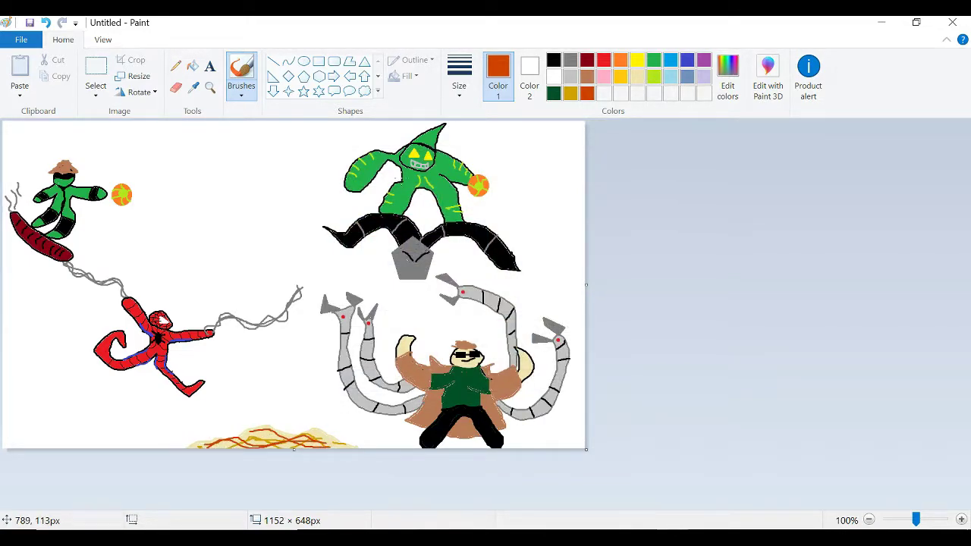
Outline in black a web-swinging figure hanging from a line between the two green villains
{"action": "left_click", "coordinate": [554, 60]}
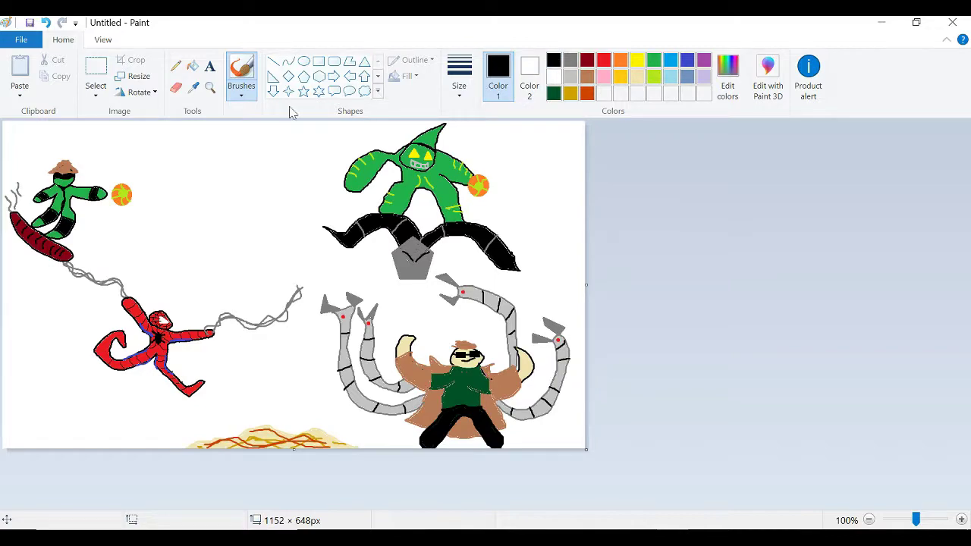
{"action": "left_click_drag", "start_coordinate": [280, 125], "coordinate": [239, 187]}
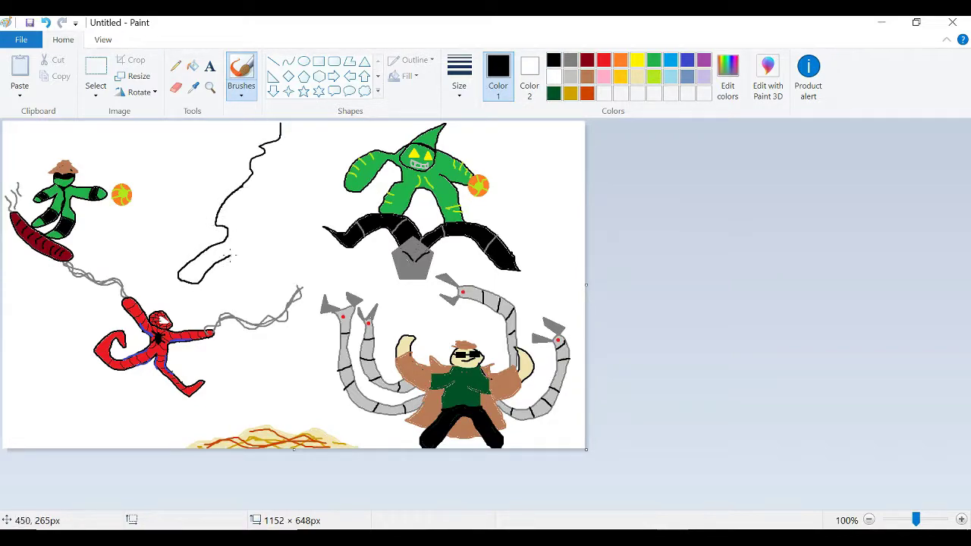
{"action": "left_click_drag", "start_coordinate": [286, 259], "coordinate": [256, 225]}
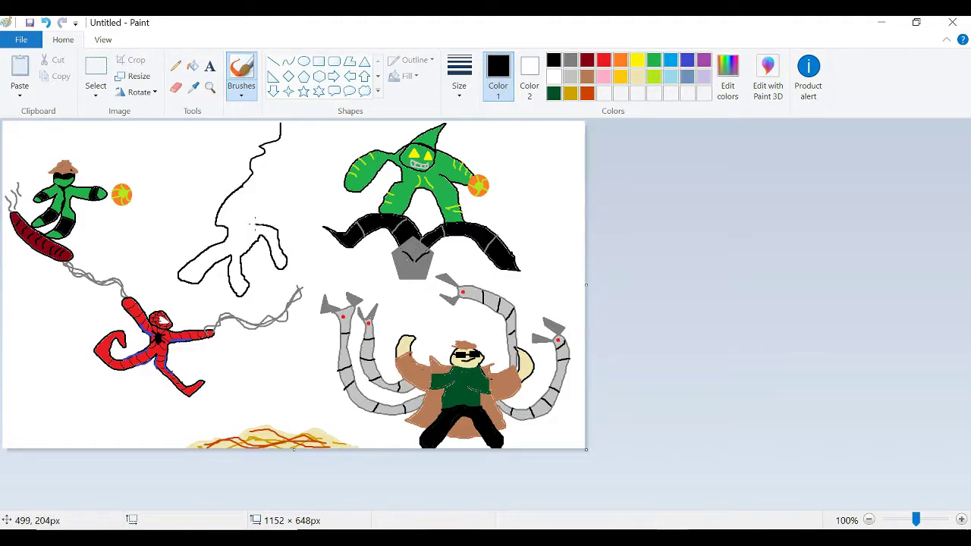
Twist a second black strand around the new figure's web line and fill the figure black
{"action": "scroll", "coordinate": [277, 261], "scroll_direction": "up", "scroll_amount": 1}
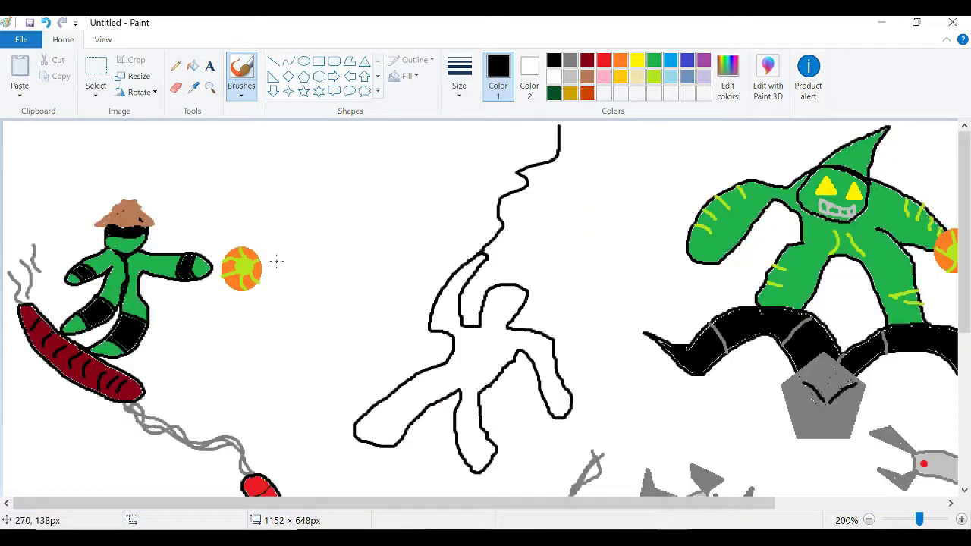
{"action": "mouse_move", "coordinate": [558, 128]}
{"action": "left_mouse_down"}
{"action": "mouse_move", "coordinate": [551, 163]}
{"action": "mouse_move", "coordinate": [486, 247]}
{"action": "mouse_move", "coordinate": [514, 184]}
{"action": "mouse_move", "coordinate": [548, 176]}
{"action": "left_mouse_up"}
{"action": "left_click", "coordinate": [193, 66]}
{"action": "left_click", "coordinate": [504, 329]}
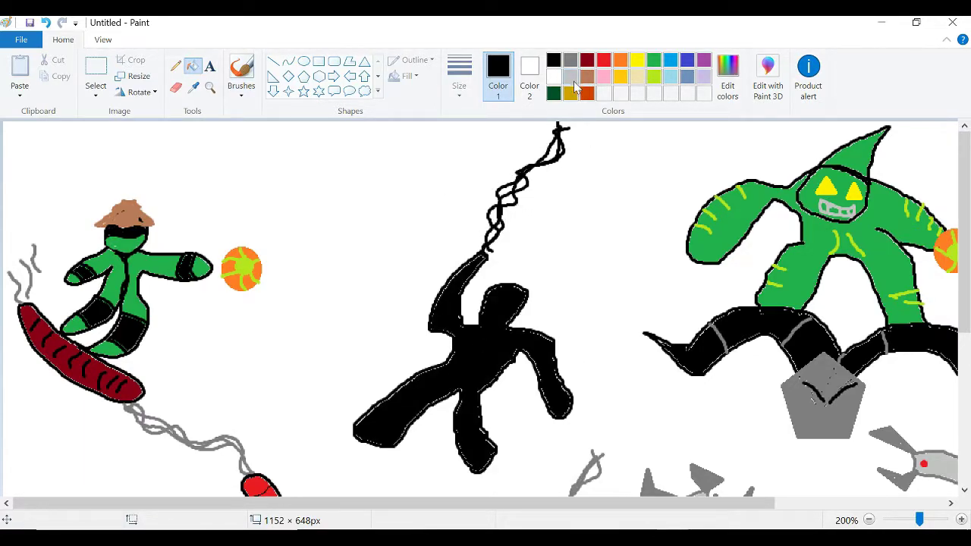
Draw two light grey triangular eyes on the black web-swinger's head and fill them
{"action": "left_click", "coordinate": [570, 77]}
{"action": "left_click", "coordinate": [274, 77]}
{"action": "mouse_move", "coordinate": [486, 296]}
{"action": "left_mouse_down"}
{"action": "mouse_move", "coordinate": [498, 310]}
{"action": "mouse_move", "coordinate": [533, 288]}
{"action": "left_mouse_up"}
{"action": "left_click", "coordinate": [513, 307]}
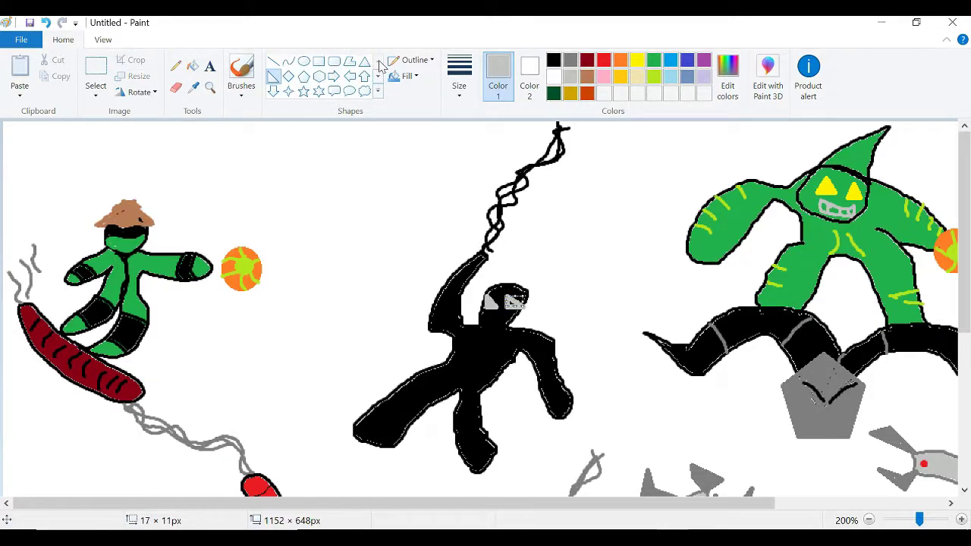
{"action": "right_click", "coordinate": [516, 307]}
{"action": "mouse_move", "coordinate": [558, 350]}
{"action": "left_click", "coordinate": [645, 364]}
{"action": "left_click_drag", "start_coordinate": [511, 295], "coordinate": [514, 310]}
{"action": "left_click", "coordinate": [551, 313]}
{"action": "left_click", "coordinate": [514, 288]}
Brush a jagged light grey mouth with teeth below the black web-swinger's eyes
{"action": "left_click", "coordinate": [242, 76]}
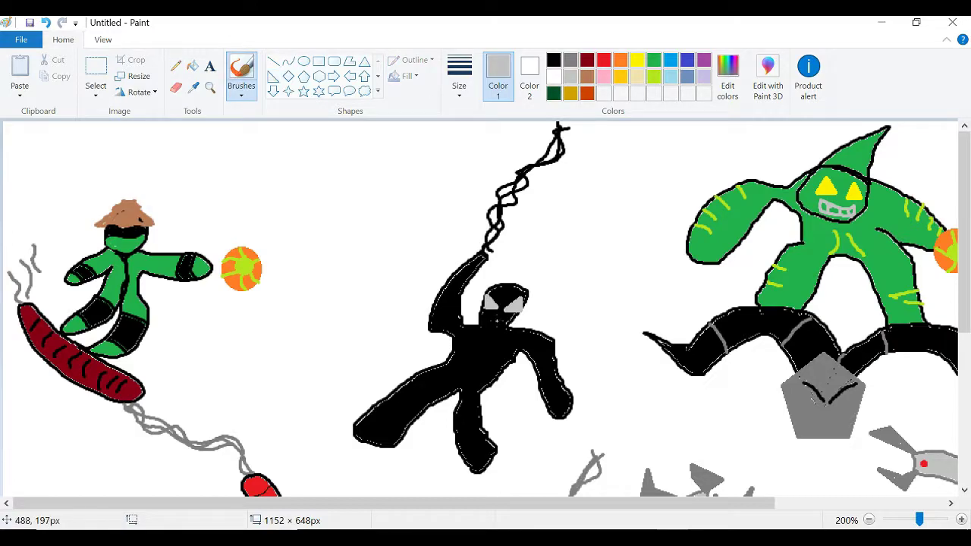
{"action": "left_click", "coordinate": [460, 81]}
{"action": "left_click", "coordinate": [489, 123]}
{"action": "scroll", "coordinate": [691, 486], "scroll_direction": "up", "scroll_amount": 1}
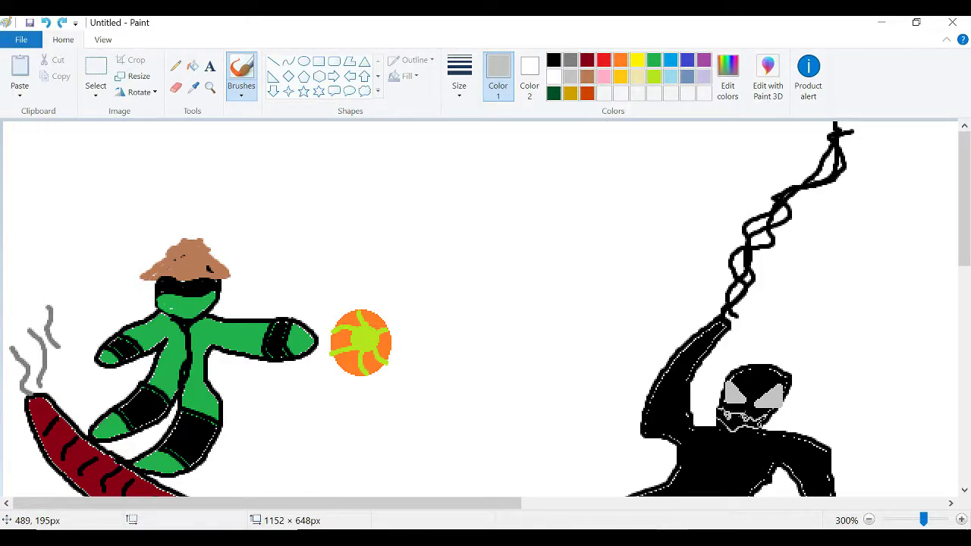
Brush a long wavy red tongue from the black web-swinger's mouth and add pale blue drool drops beneath it
{"action": "left_click", "coordinate": [586, 93]}
{"action": "left_click", "coordinate": [603, 60]}
{"action": "left_click", "coordinate": [459, 76]}
{"action": "mouse_move", "coordinate": [740, 420]}
{"action": "left_mouse_down"}
{"action": "mouse_move", "coordinate": [734, 428]}
{"action": "mouse_move", "coordinate": [621, 371]}
{"action": "left_mouse_up"}
{"action": "left_click", "coordinate": [671, 76]}
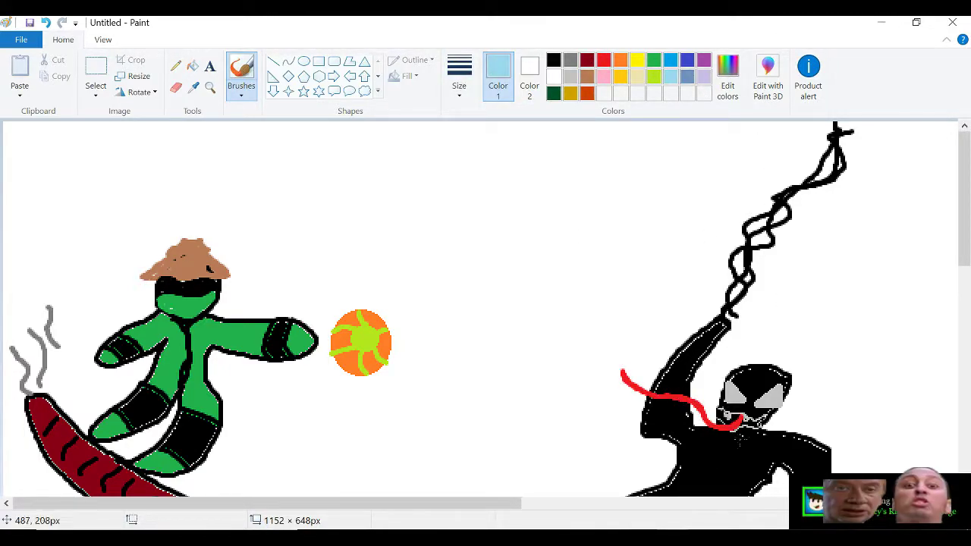
{"action": "left_click", "coordinate": [669, 401]}
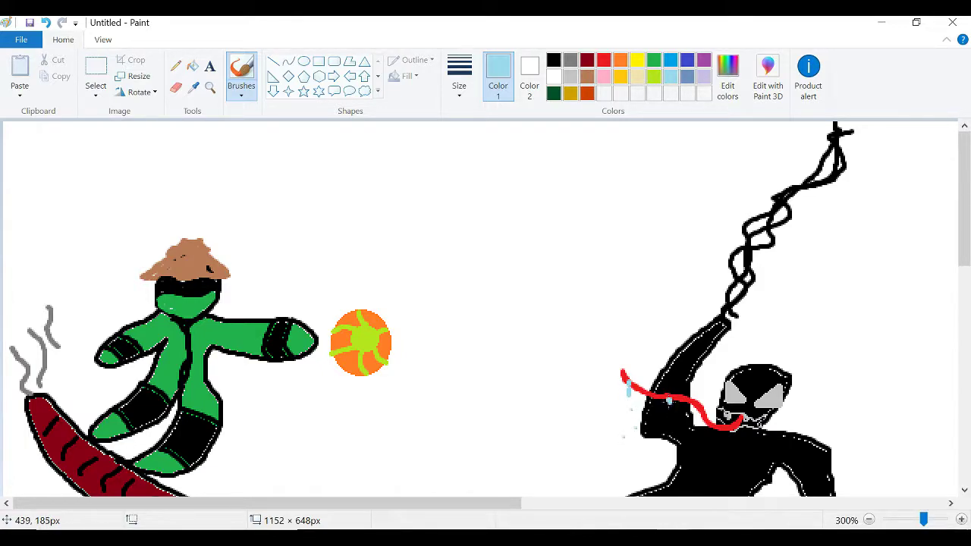
{"action": "scroll", "coordinate": [668, 429], "scroll_direction": "down", "scroll_amount": 1}
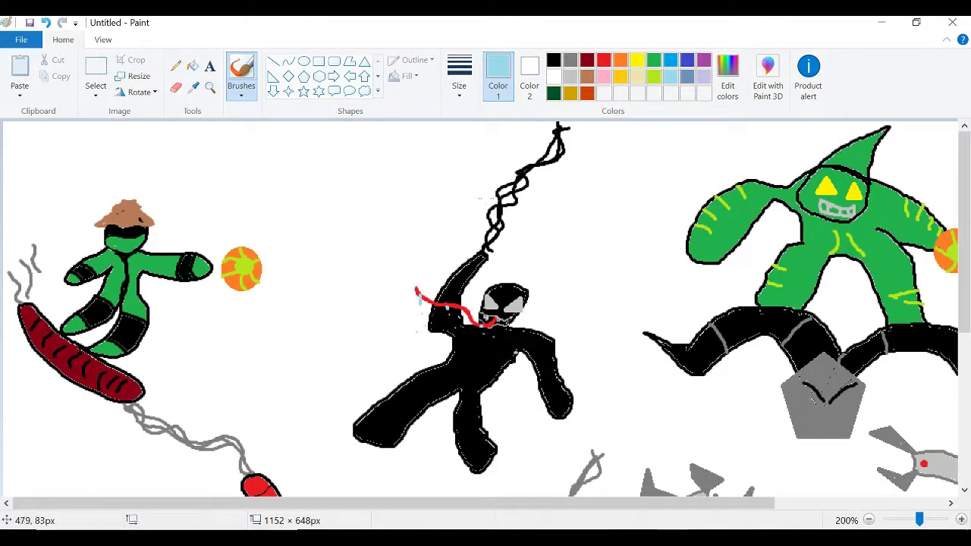
Draw a light grey spider emblem on the black web-swinger's chest, using a narrow ellipse body with brushed legs
{"action": "left_click", "coordinate": [570, 76]}
{"action": "left_click", "coordinate": [305, 63]}
{"action": "left_click_drag", "start_coordinate": [480, 341], "coordinate": [472, 378]}
{"action": "left_click", "coordinate": [459, 76]}
{"action": "left_click", "coordinate": [497, 146]}
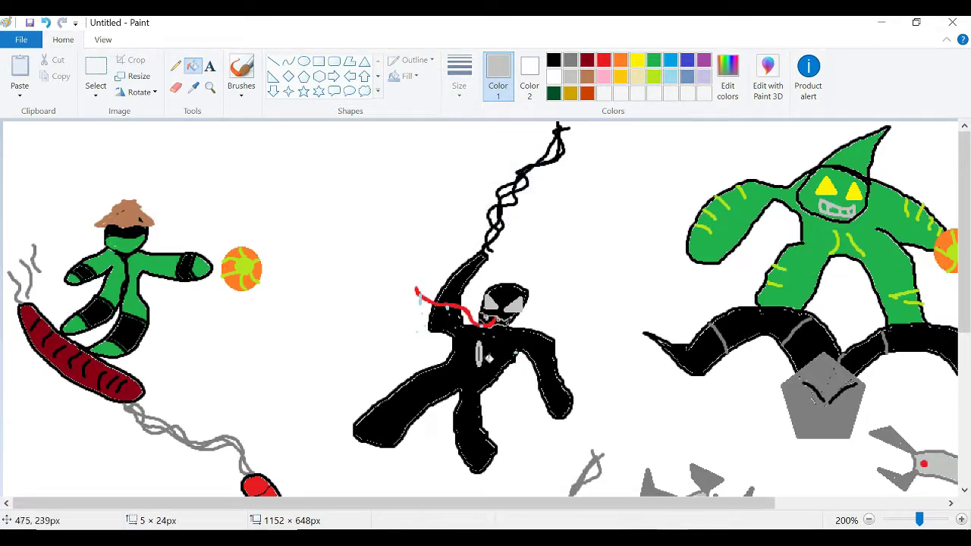
{"action": "left_click", "coordinate": [242, 72]}
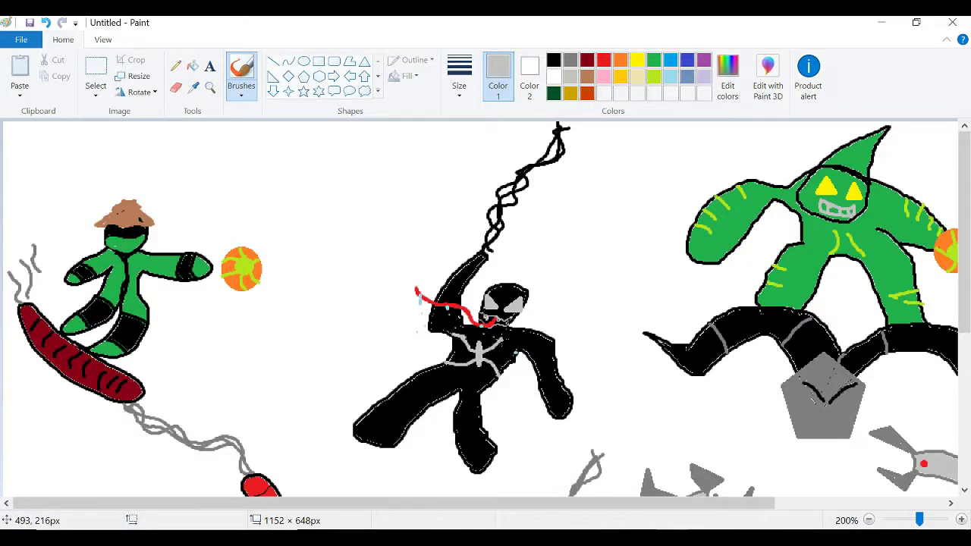
Outline in black a figure with outstretched arms leaning in from the canvas's right edge, beside the large green goblin
{"action": "scroll", "coordinate": [751, 364], "scroll_direction": "down", "scroll_amount": 3}
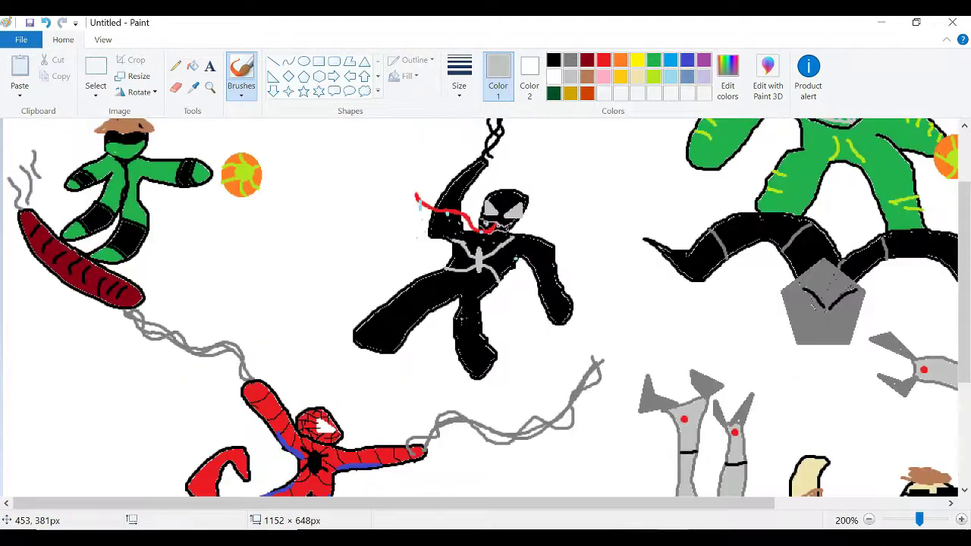
{"action": "scroll", "coordinate": [690, 372], "scroll_direction": "down", "scroll_amount": 1, "text": "ctrl"}
{"action": "left_click", "coordinate": [558, 62]}
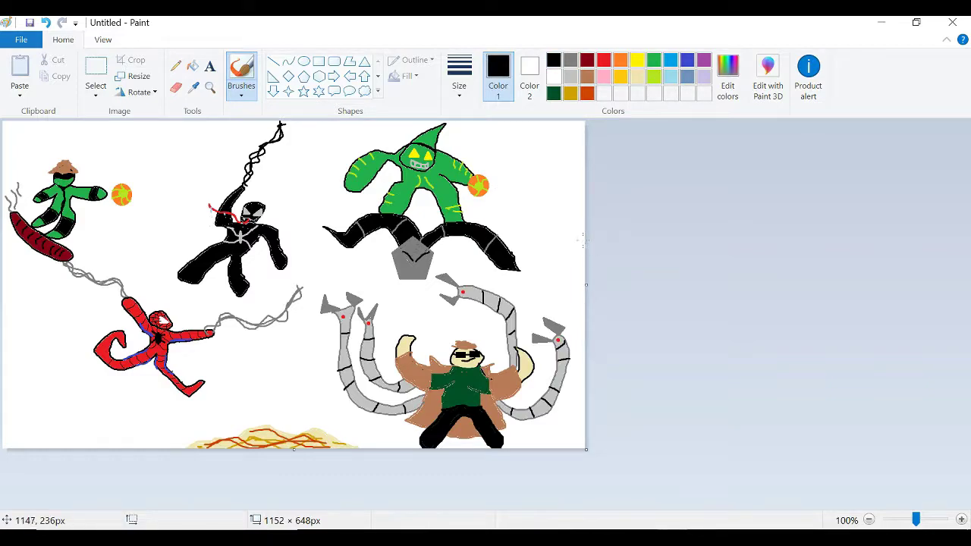
{"action": "mouse_move", "coordinate": [583, 229]}
{"action": "left_mouse_down"}
{"action": "mouse_move", "coordinate": [538, 213]}
{"action": "mouse_move", "coordinate": [568, 172]}
{"action": "mouse_move", "coordinate": [572, 139]}
{"action": "left_mouse_up"}
{"action": "key", "text": "ctrl+z"}
{"action": "mouse_move", "coordinate": [547, 221]}
{"action": "left_mouse_down"}
{"action": "mouse_move", "coordinate": [556, 190]}
{"action": "mouse_move", "coordinate": [582, 148]}
{"action": "left_mouse_up"}
{"action": "key", "text": "ctrl+z"}
{"action": "left_click_drag", "start_coordinate": [576, 203], "coordinate": [582, 235]}
{"action": "key", "text": "ctrl+z"}
{"action": "mouse_move", "coordinate": [552, 184]}
{"action": "left_mouse_down"}
{"action": "mouse_move", "coordinate": [578, 156]}
{"action": "mouse_move", "coordinate": [567, 216]}
{"action": "mouse_move", "coordinate": [511, 203]}
{"action": "mouse_move", "coordinate": [585, 265]}
{"action": "left_mouse_up"}
{"action": "left_click", "coordinate": [193, 66]}
{"action": "left_click", "coordinate": [242, 67]}
{"action": "left_click_drag", "start_coordinate": [548, 221], "coordinate": [558, 247]}
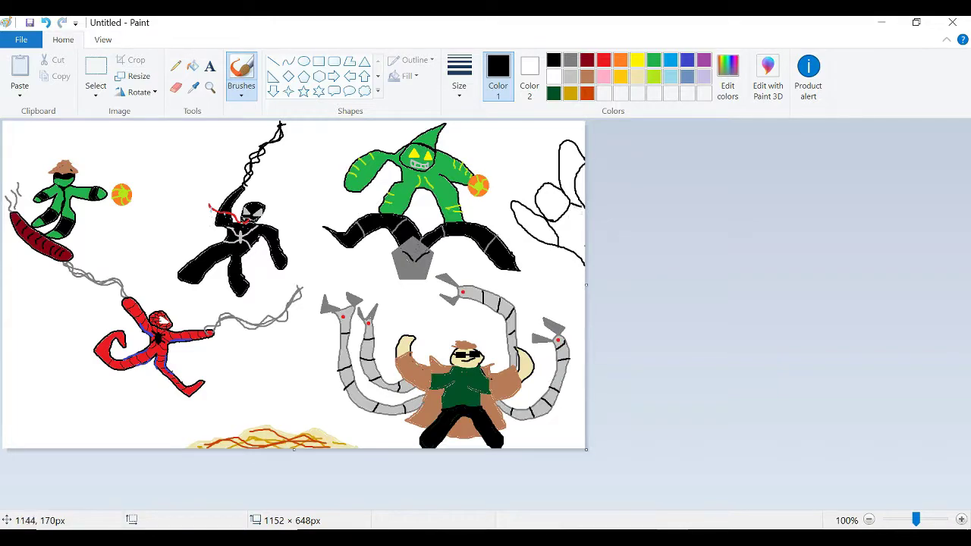
Fill the edge figure's torso black and its head and arms pale yellow, and brush a light grey zigzag on the torso
{"action": "left_click", "coordinate": [192, 66]}
{"action": "left_click", "coordinate": [578, 235]}
{"action": "left_click", "coordinate": [638, 77]}
{"action": "left_click", "coordinate": [570, 171]}
{"action": "left_click", "coordinate": [552, 200]}
{"action": "left_click", "coordinate": [537, 233]}
{"action": "left_click", "coordinate": [571, 76]}
{"action": "left_click", "coordinate": [241, 67]}
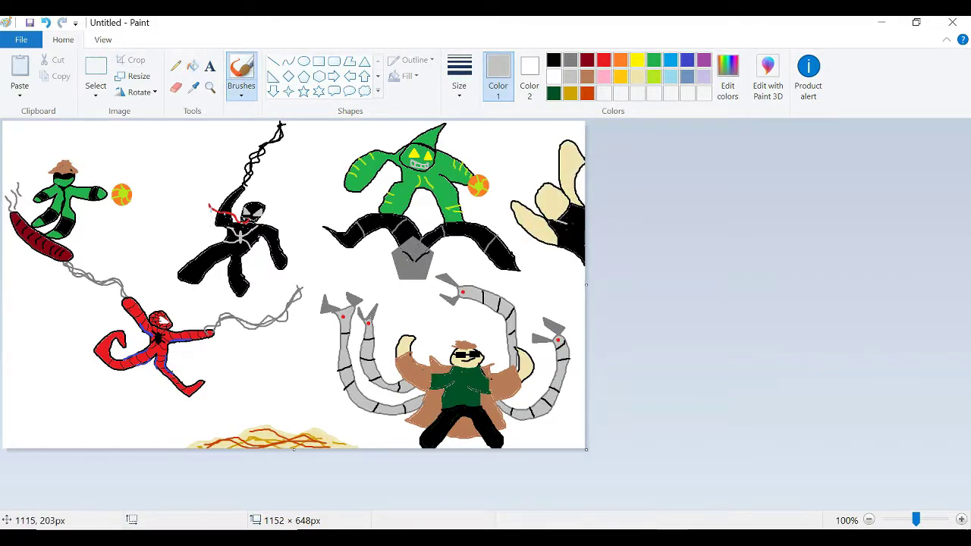
Mix a custom dark brown and brush a beard outline on the edge figure's face
{"action": "left_click", "coordinate": [587, 77]}
{"action": "left_click", "coordinate": [953, 23]}
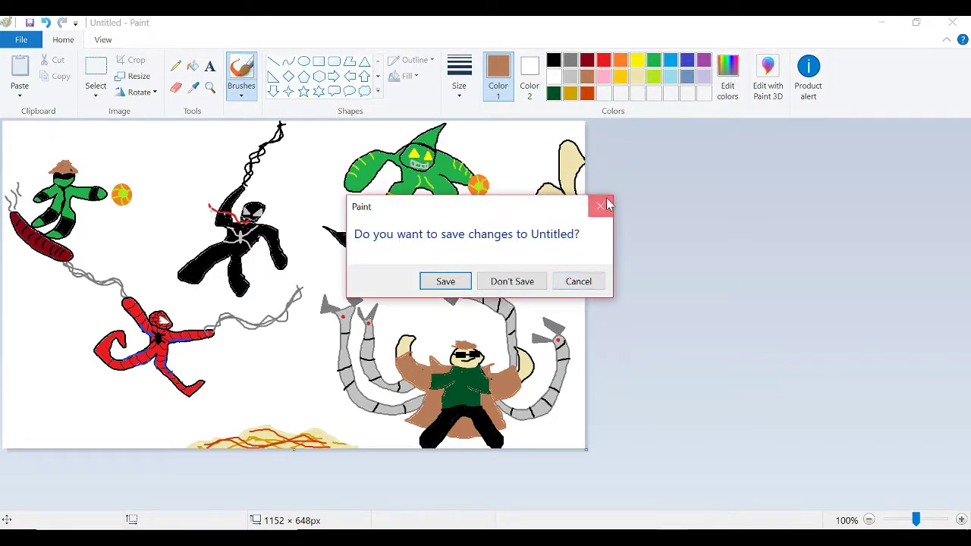
{"action": "left_click", "coordinate": [606, 204]}
{"action": "left_click", "coordinate": [728, 77]}
{"action": "left_click_drag", "start_coordinate": [659, 241], "coordinate": [657, 273]}
{"action": "key", "text": "Return"}
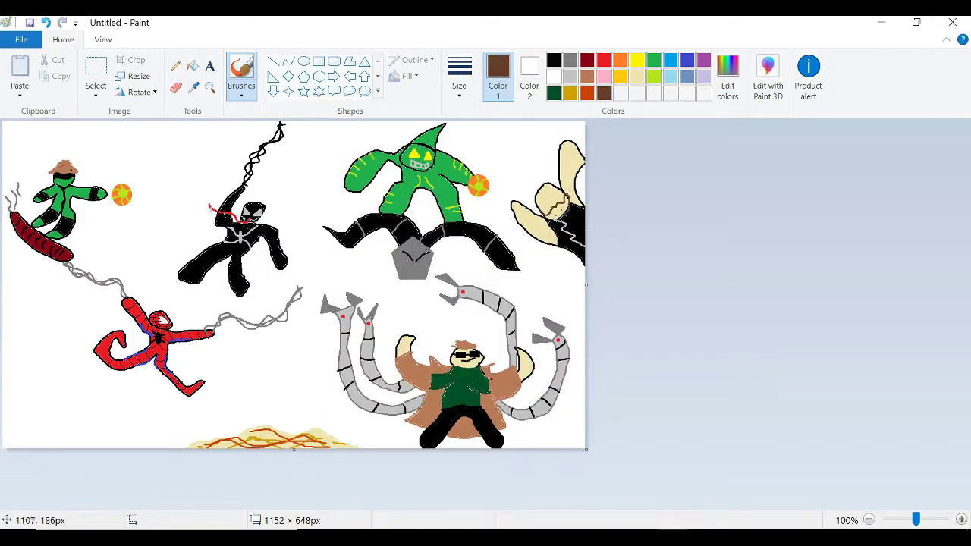
Finish the edge figure's beard and spiky hair in dark brown, and draw its eyes, eyebrows and mouth in black
{"action": "scroll", "coordinate": [548, 222], "scroll_direction": "up", "scroll_amount": 1, "text": "ctrl"}
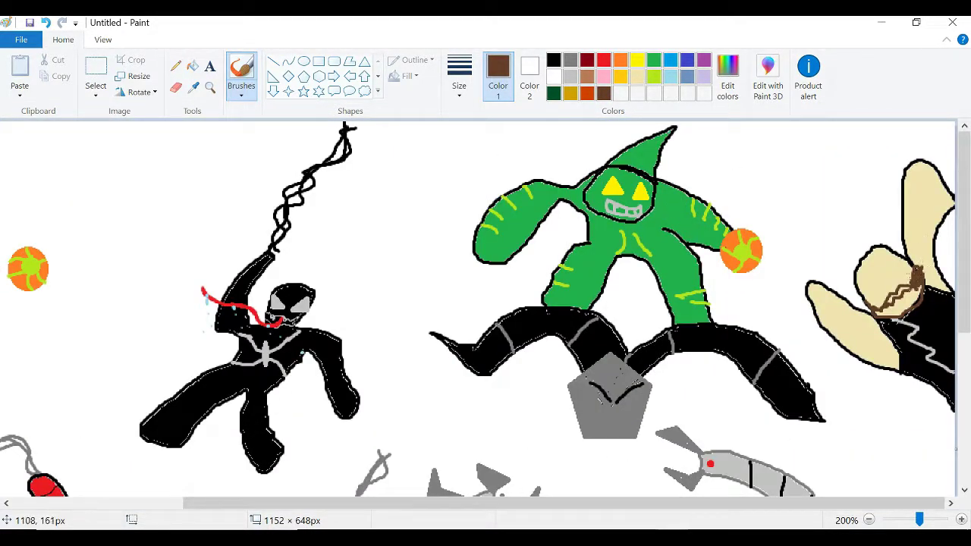
{"action": "mouse_move", "coordinate": [896, 256]}
{"action": "left_mouse_down"}
{"action": "mouse_move", "coordinate": [865, 251]}
{"action": "mouse_move", "coordinate": [859, 283]}
{"action": "mouse_move", "coordinate": [888, 243]}
{"action": "left_mouse_up"}
{"action": "left_click", "coordinate": [554, 61]}
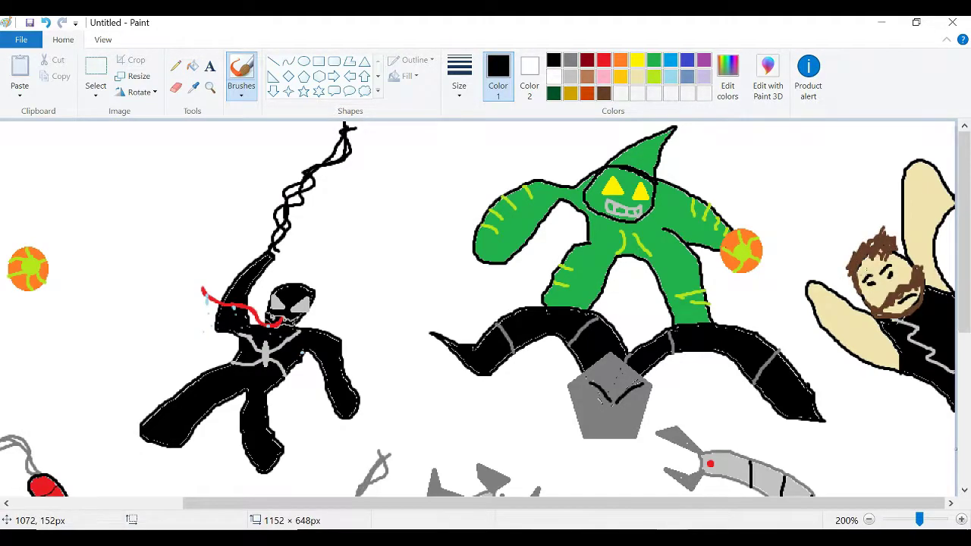
Outline in black a small standing person in the canvas's lower-left corner, below Spider-Man
{"action": "scroll", "coordinate": [835, 352], "scroll_direction": "down", "scroll_amount": 1, "text": "ctrl"}
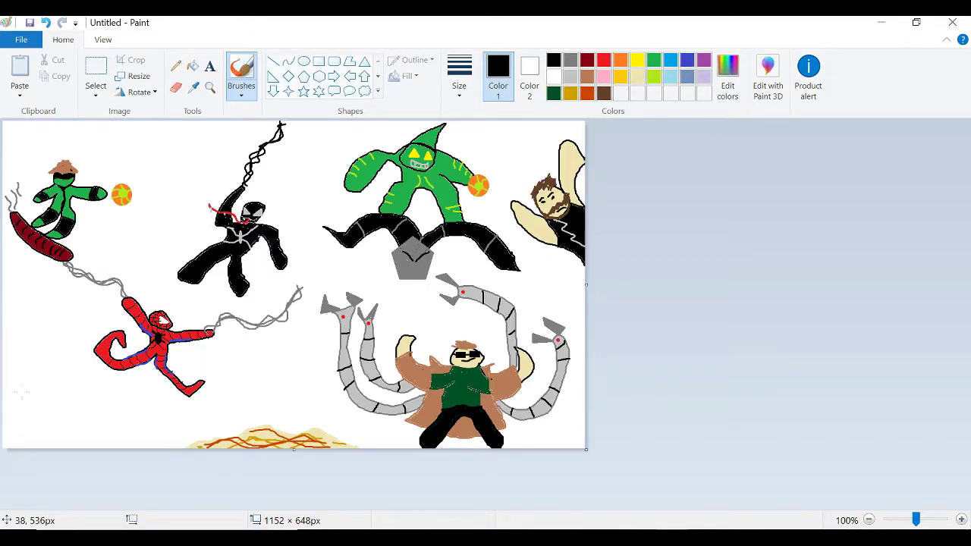
{"action": "scroll", "coordinate": [22, 393], "scroll_direction": "up", "scroll_amount": 3, "text": "ctrl"}
{"action": "scroll", "coordinate": [22, 392], "scroll_direction": "down", "scroll_amount": 5}
{"action": "left_click_drag", "start_coordinate": [71, 406], "coordinate": [62, 419]}
{"action": "key", "text": "ctrl+z"}
{"action": "mouse_move", "coordinate": [96, 377]}
{"action": "left_mouse_down"}
{"action": "mouse_move", "coordinate": [43, 466]}
{"action": "mouse_move", "coordinate": [80, 490]}
{"action": "left_mouse_up"}
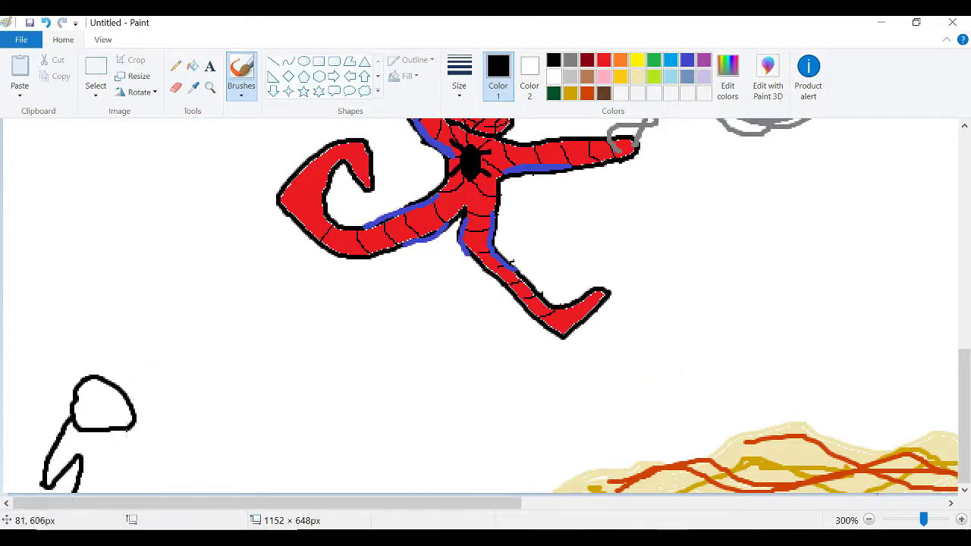
{"action": "left_click_drag", "start_coordinate": [122, 429], "coordinate": [120, 492]}
Outline two more small people in black beside the first, the third one with an arm raised
{"action": "mouse_move", "coordinate": [220, 381]}
{"action": "left_mouse_down"}
{"action": "mouse_move", "coordinate": [235, 393]}
{"action": "mouse_move", "coordinate": [215, 380]}
{"action": "left_mouse_up"}
{"action": "mouse_move", "coordinate": [191, 434]}
{"action": "left_mouse_down"}
{"action": "mouse_move", "coordinate": [174, 472]}
{"action": "mouse_move", "coordinate": [198, 491]}
{"action": "left_mouse_up"}
{"action": "mouse_move", "coordinate": [241, 425]}
{"action": "left_mouse_down"}
{"action": "mouse_move", "coordinate": [258, 461]}
{"action": "mouse_move", "coordinate": [237, 492]}
{"action": "left_mouse_up"}
{"action": "left_click_drag", "start_coordinate": [318, 382], "coordinate": [313, 384]}
{"action": "left_click_drag", "start_coordinate": [285, 432], "coordinate": [297, 493]}
{"action": "left_click_drag", "start_coordinate": [334, 422], "coordinate": [355, 492]}
Mix a custom red and paint both sides of an open jacket on the first small person
{"action": "left_click", "coordinate": [603, 60]}
{"action": "left_click", "coordinate": [588, 60]}
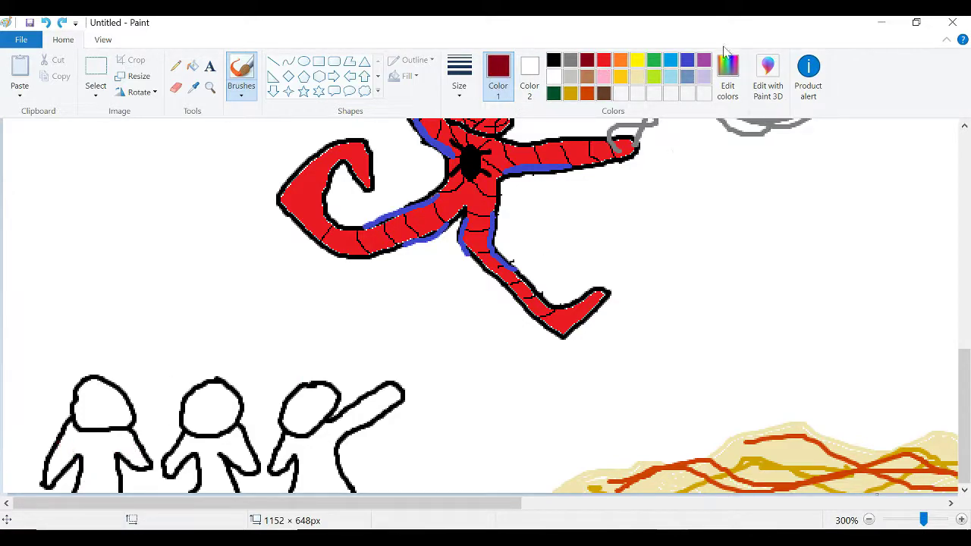
{"action": "left_click", "coordinate": [728, 69]}
{"action": "left_click", "coordinate": [645, 250]}
{"action": "left_click", "coordinate": [342, 381]}
{"action": "left_click_drag", "start_coordinate": [82, 433], "coordinate": [78, 474]}
{"action": "mouse_move", "coordinate": [118, 431]}
{"action": "left_mouse_down"}
{"action": "mouse_move", "coordinate": [105, 453]}
{"action": "mouse_move", "coordinate": [119, 475]}
{"action": "left_mouse_up"}
{"action": "mouse_move", "coordinate": [63, 441]}
{"action": "left_mouse_down"}
{"action": "mouse_move", "coordinate": [137, 444]}
{"action": "mouse_move", "coordinate": [73, 416]}
{"action": "left_mouse_up"}
{"action": "left_click_drag", "start_coordinate": [118, 433], "coordinate": [137, 443]}
{"action": "left_click", "coordinate": [193, 66]}
{"action": "left_click", "coordinate": [78, 446]}
{"action": "left_click", "coordinate": [130, 440]}
Brush a black collar and centre line between the first small person's red jacket panels
{"action": "left_click", "coordinate": [241, 68]}
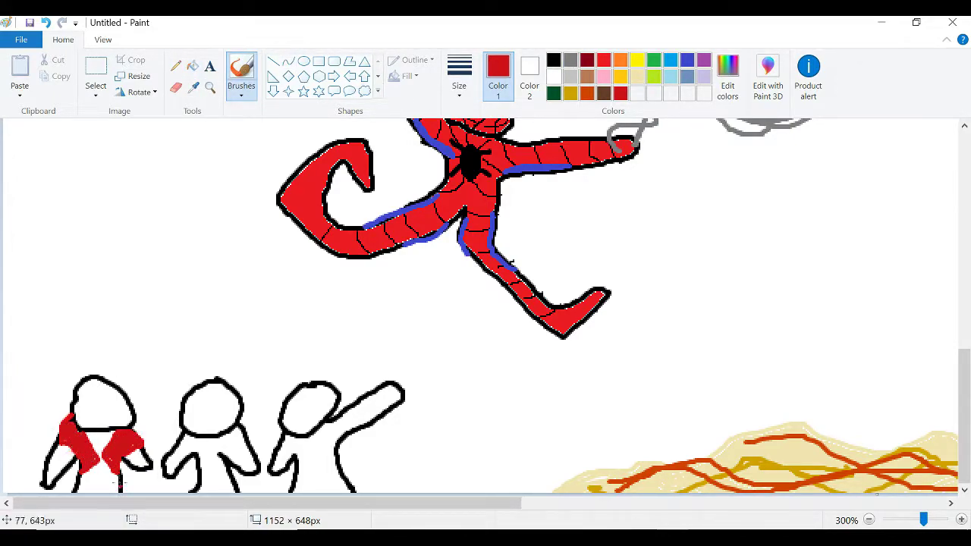
{"action": "left_click", "coordinate": [553, 60]}
{"action": "left_click_drag", "start_coordinate": [98, 437], "coordinate": [99, 469]}
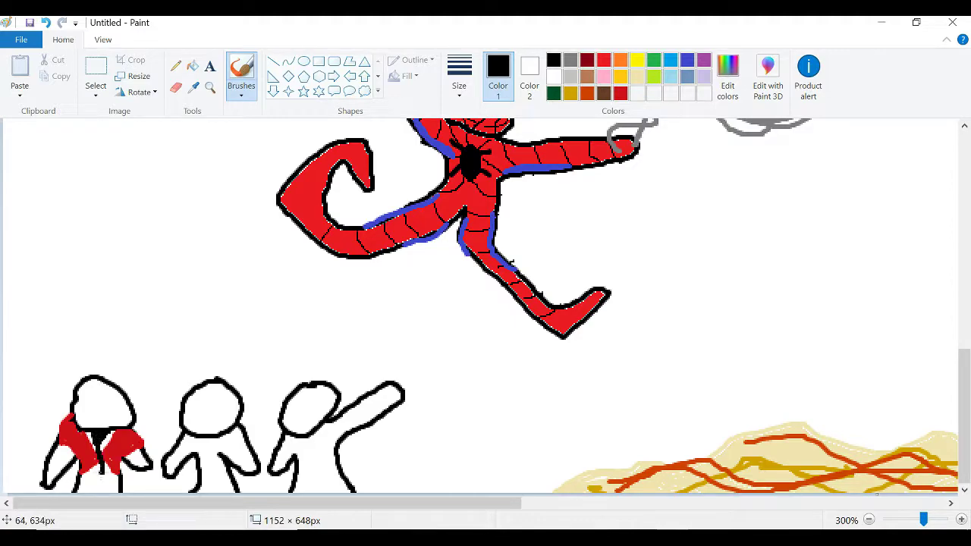
{"action": "left_click", "coordinate": [728, 76]}
{"action": "left_click_drag", "start_coordinate": [646, 319], "coordinate": [646, 258]}
{"action": "left_click", "coordinate": [400, 382]}
Draw black cuff lines on the first small person's sleeves and fill the hands and head pale yellow
{"action": "left_click_drag", "start_coordinate": [44, 469], "coordinate": [59, 475]}
{"action": "left_click_drag", "start_coordinate": [130, 449], "coordinate": [147, 465]}
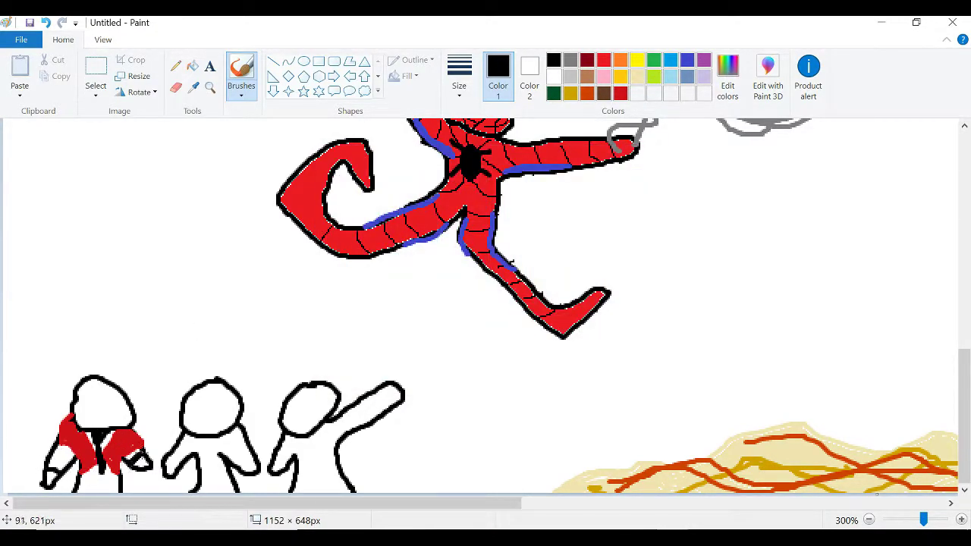
{"action": "left_click", "coordinate": [636, 76]}
{"action": "left_click", "coordinate": [192, 66]}
{"action": "left_click", "coordinate": [103, 403]}
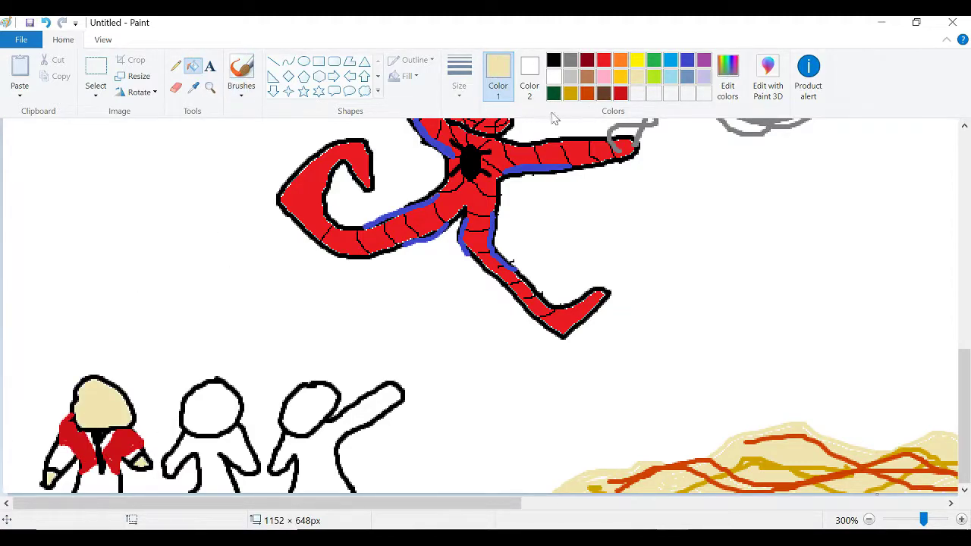
Brush dark brown hair on the first small person and draw a frowning face in black
{"action": "left_click", "coordinate": [553, 60]}
{"action": "left_click", "coordinate": [238, 69]}
{"action": "mouse_move", "coordinate": [84, 385]}
{"action": "left_mouse_down"}
{"action": "mouse_move", "coordinate": [115, 378]}
{"action": "mouse_move", "coordinate": [64, 379]}
{"action": "left_mouse_up"}
{"action": "key", "text": "ctrl+z"}
{"action": "left_click", "coordinate": [604, 93]}
{"action": "left_click", "coordinate": [553, 60]}
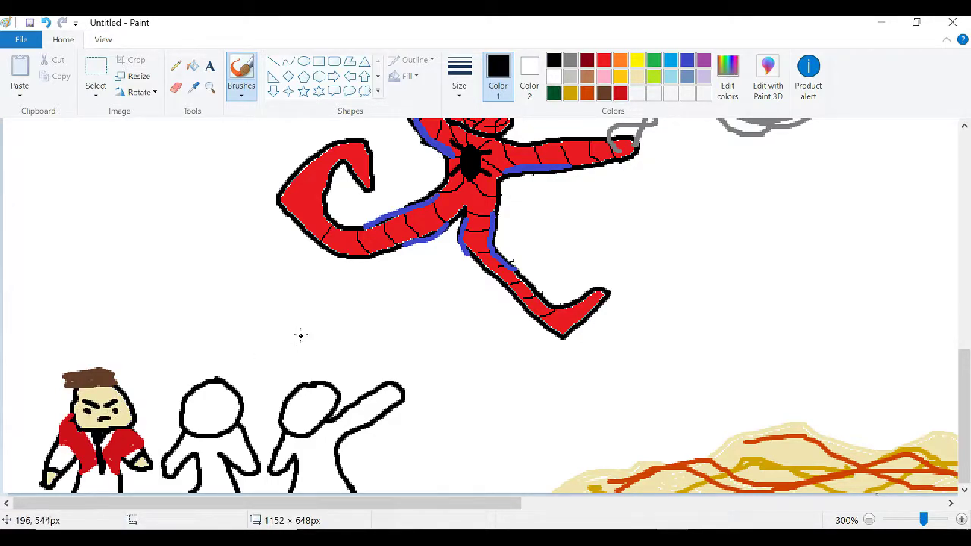
{"action": "key", "text": "ctrl+z"}
{"action": "left_click_drag", "start_coordinate": [201, 436], "coordinate": [210, 442]}
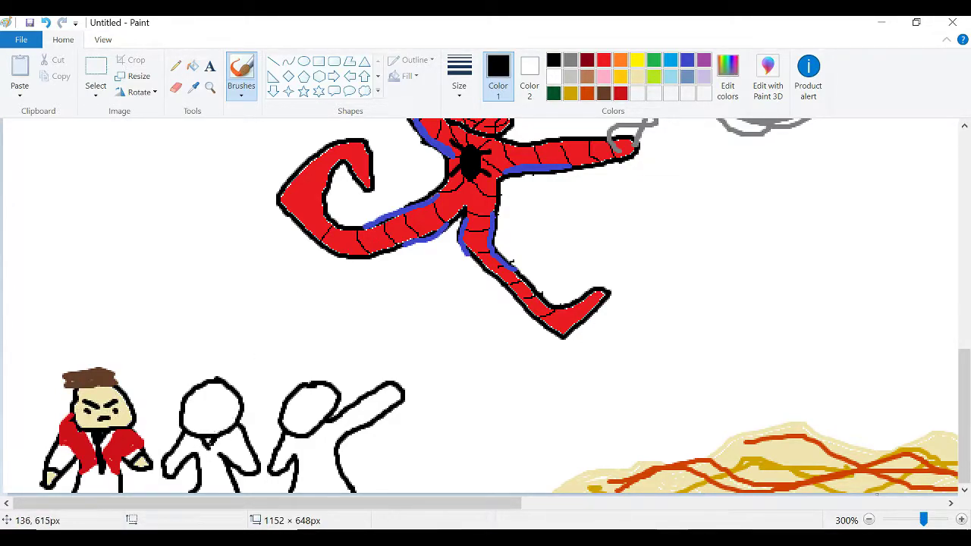
{"action": "left_click", "coordinate": [688, 76]}
{"action": "left_click", "coordinate": [193, 66]}
{"action": "left_click", "coordinate": [220, 467]}
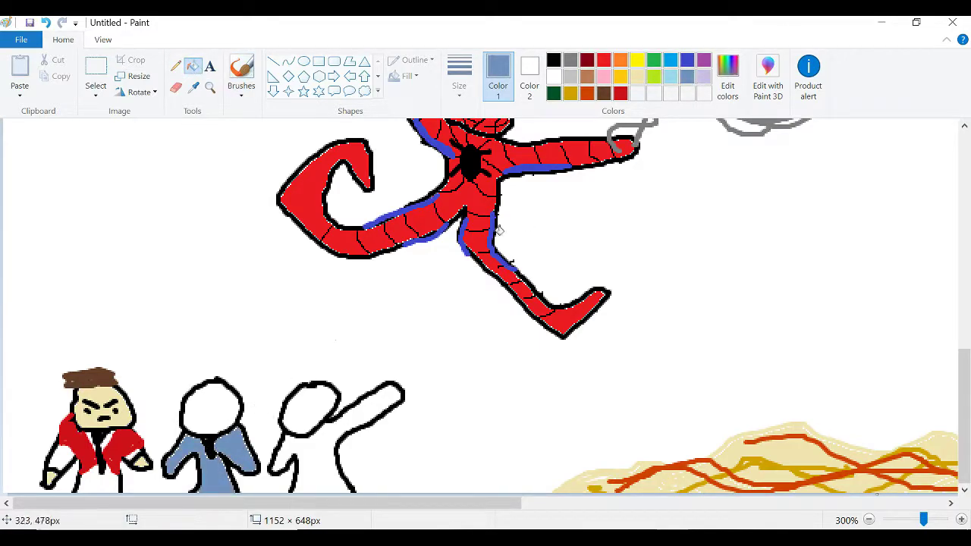
{"action": "key", "text": "ctrl+z"}
{"action": "key", "text": "ctrl+z"}
Draw a black collar and cuff lines on the second small person and fill the clothing blue-grey
{"action": "left_click", "coordinate": [554, 60]}
{"action": "left_click", "coordinate": [242, 67]}
{"action": "left_click_drag", "start_coordinate": [201, 439], "coordinate": [203, 445]}
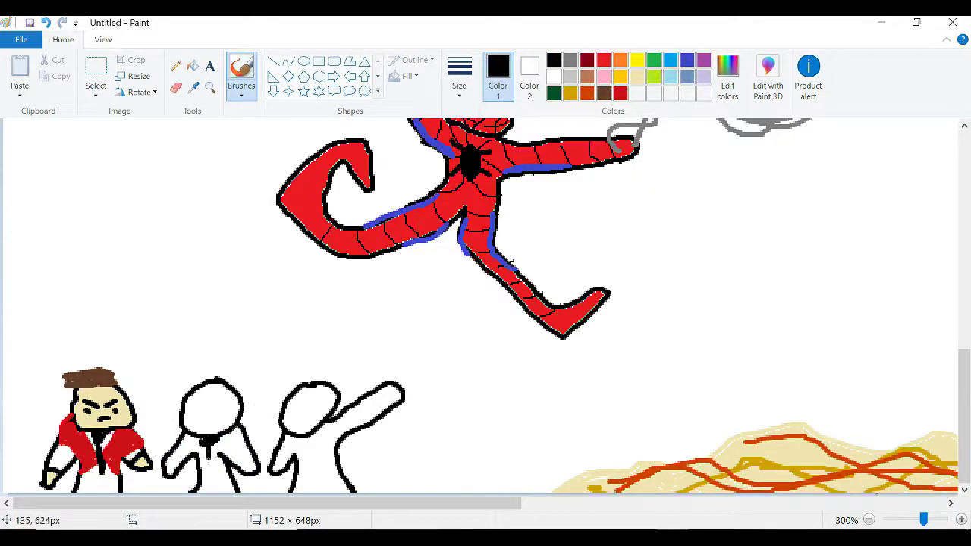
{"action": "left_click", "coordinate": [688, 76]}
{"action": "left_click", "coordinate": [193, 66]}
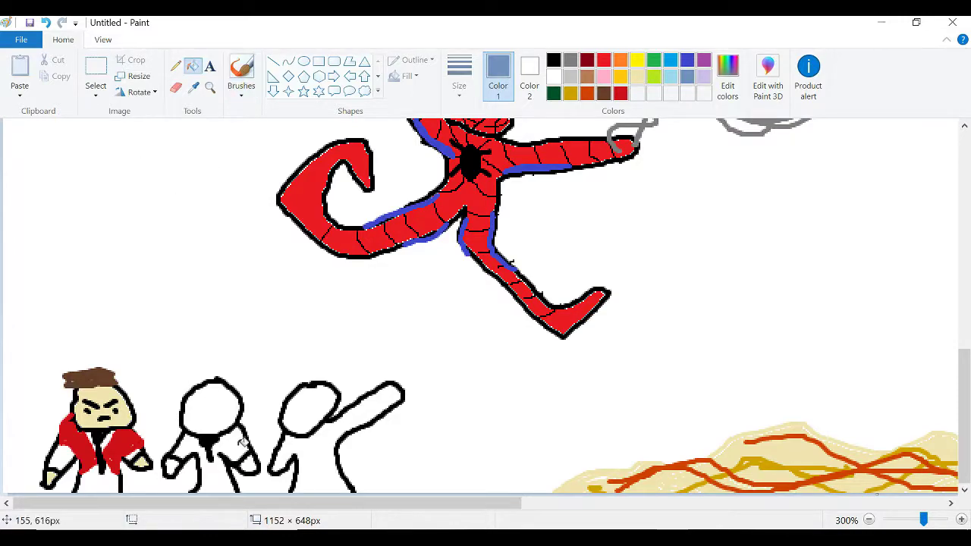
{"action": "left_click", "coordinate": [219, 466]}
Fill the second small person's hands and head pale yellow
{"action": "left_click", "coordinate": [636, 77]}
{"action": "left_click", "coordinate": [172, 465]}
{"action": "left_click", "coordinate": [211, 412]}
Brush dark brown hair on the second small person and draw a smiling face in black
{"action": "left_click", "coordinate": [604, 93]}
{"action": "left_click", "coordinate": [241, 66]}
{"action": "mouse_move", "coordinate": [187, 386]}
{"action": "left_mouse_down"}
{"action": "mouse_move", "coordinate": [234, 378]}
{"action": "mouse_move", "coordinate": [219, 381]}
{"action": "left_mouse_up"}
{"action": "left_click", "coordinate": [554, 60]}
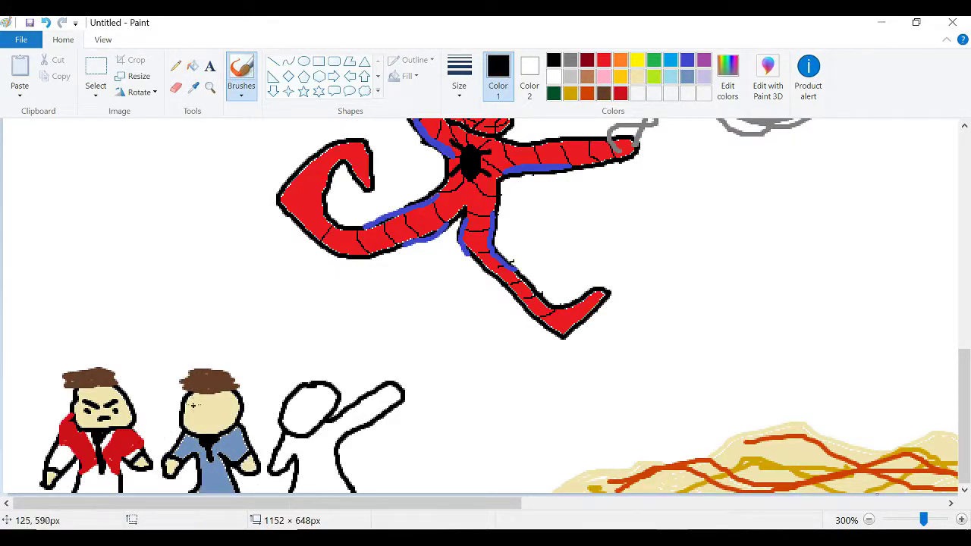
{"action": "left_click_drag", "start_coordinate": [200, 417], "coordinate": [221, 415]}
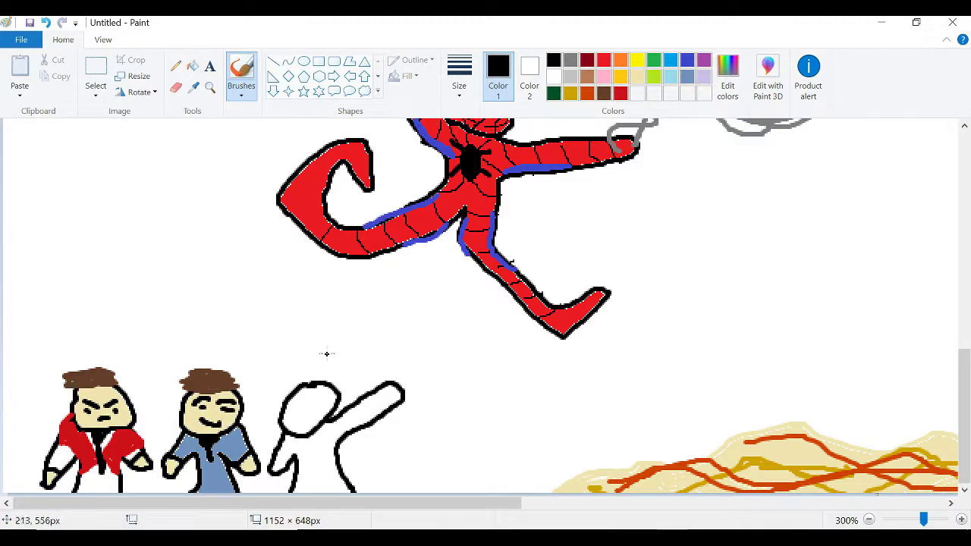
Add a black collar and grey cuffs to the third small person, and fill the skin pale yellow and the clothing light grey
{"action": "mouse_move", "coordinate": [304, 448]}
{"action": "left_mouse_down"}
{"action": "mouse_move", "coordinate": [319, 431]}
{"action": "mouse_move", "coordinate": [292, 460]}
{"action": "left_mouse_up"}
{"action": "left_click", "coordinate": [570, 60]}
{"action": "left_click", "coordinate": [637, 76]}
{"action": "left_click", "coordinate": [193, 66]}
{"action": "left_click", "coordinate": [279, 466]}
{"action": "left_click", "coordinate": [393, 395]}
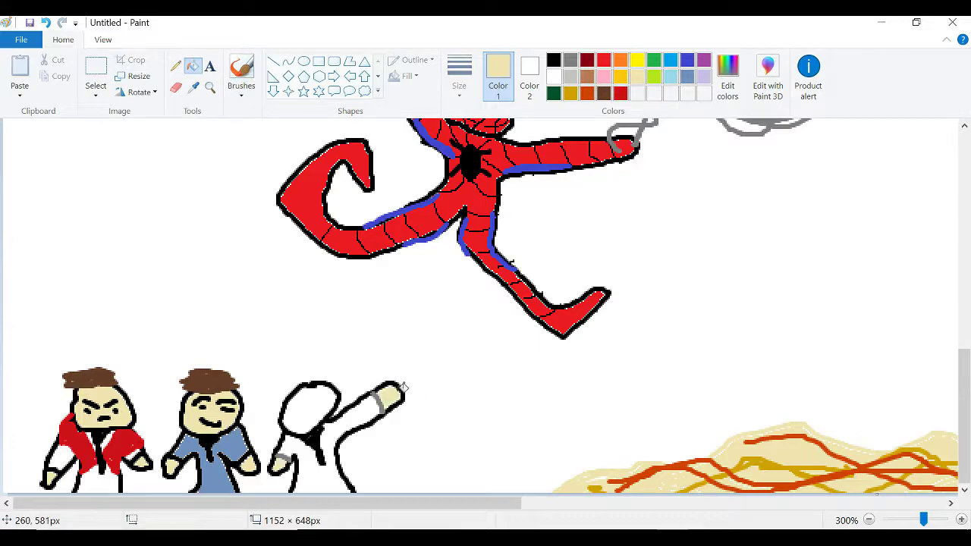
{"action": "left_click", "coordinate": [310, 410]}
{"action": "left_click", "coordinate": [574, 77]}
{"action": "left_click", "coordinate": [329, 477]}
Draw the third small person's facial features in black and brush dark brown hair on the head
{"action": "left_click", "coordinate": [553, 60]}
{"action": "left_click", "coordinate": [319, 61]}
{"action": "mouse_move", "coordinate": [295, 396]}
{"action": "left_mouse_down"}
{"action": "mouse_move", "coordinate": [326, 414]}
{"action": "mouse_move", "coordinate": [305, 413]}
{"action": "mouse_move", "coordinate": [328, 408]}
{"action": "mouse_move", "coordinate": [309, 409]}
{"action": "mouse_move", "coordinate": [311, 423]}
{"action": "left_mouse_up"}
{"action": "key", "text": "ctrl+z"}
{"action": "left_click", "coordinate": [323, 368]}
{"action": "left_click", "coordinate": [242, 67]}
{"action": "key", "text": "ctrl+z"}
{"action": "left_click", "coordinate": [465, 90]}
{"action": "left_click", "coordinate": [490, 133]}
{"action": "left_click", "coordinate": [460, 88]}
{"action": "left_click", "coordinate": [487, 140]}
{"action": "key", "text": "ctrl+z"}
{"action": "left_click", "coordinate": [604, 94]}
{"action": "left_click_drag", "start_coordinate": [288, 385], "coordinate": [320, 377]}
Add the caption "Shoe lace.." in black 8-point Calibri above the first small person
{"action": "scroll", "coordinate": [334, 353], "scroll_direction": "down", "scroll_amount": 2}
{"action": "left_click", "coordinate": [210, 66]}
{"action": "left_click_drag", "start_coordinate": [9, 389], "coordinate": [64, 402]}
{"action": "type", "text": "No"}
{"action": "key", "text": "BackSpace"}
{"action": "key", "text": "BackSpace"}
{"action": "left_click", "coordinate": [328, 60]}
{"action": "left_click", "coordinate": [105, 88]}
{"action": "left_click", "coordinate": [90, 102]}
{"action": "type", "text": "s"}
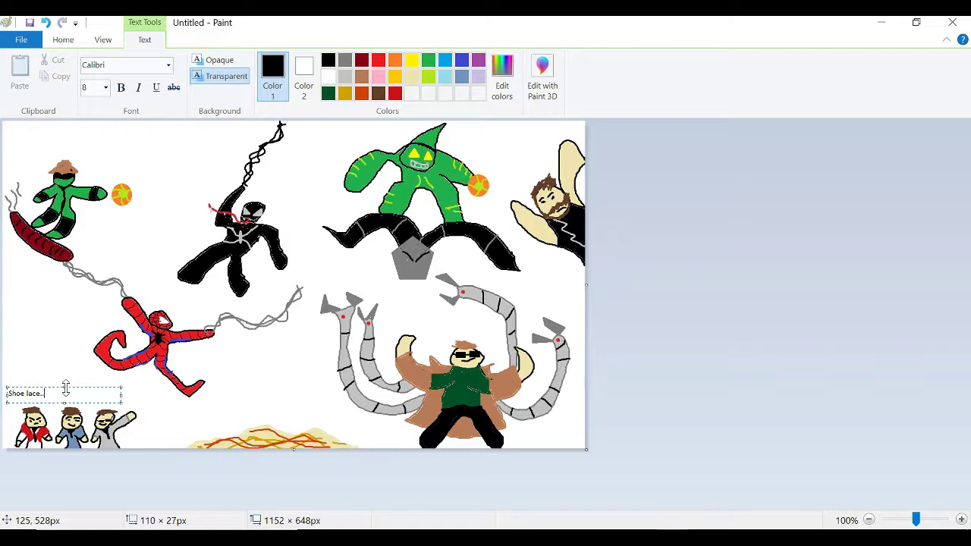
Add the caption "Peckar" above the second small person
{"action": "left_click", "coordinate": [54, 389]}
{"action": "left_click", "coordinate": [52, 393]}
{"action": "type", "text": "Peckar"}
Add the caption "THE AMAAAAAZING SPIDER-MAN!" for the third small person and move it up clear of the head
{"action": "left_click", "coordinate": [85, 393]}
{"action": "left_click", "coordinate": [86, 393]}
{"action": "type", "text": "THE AMAAAAAZING SPIDER-MAN"}
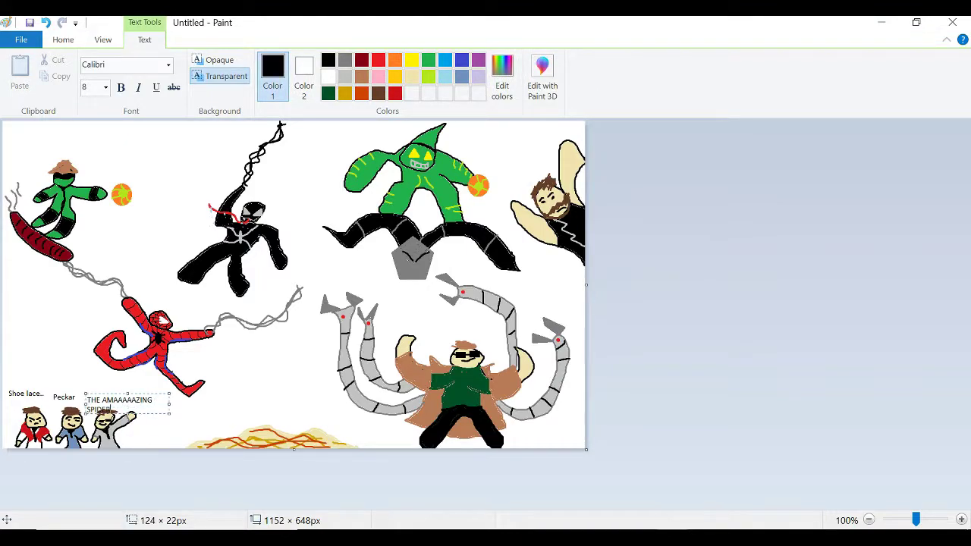
{"action": "left_click_drag", "start_coordinate": [126, 394], "coordinate": [129, 383]}
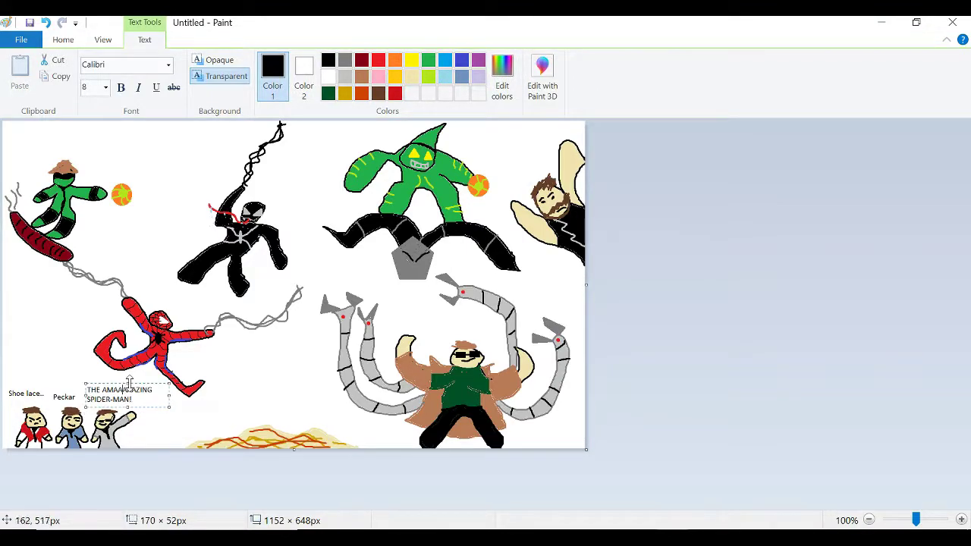
Add the caption "Go web go!" in black 11-point Calibri just above Spider-Man's head
{"action": "left_click", "coordinate": [93, 239]}
{"action": "left_click_drag", "start_coordinate": [134, 277], "coordinate": [171, 299]}
{"action": "left_click", "coordinate": [103, 90]}
{"action": "left_click", "coordinate": [97, 145]}
{"action": "type", "text": "Go web go!"}
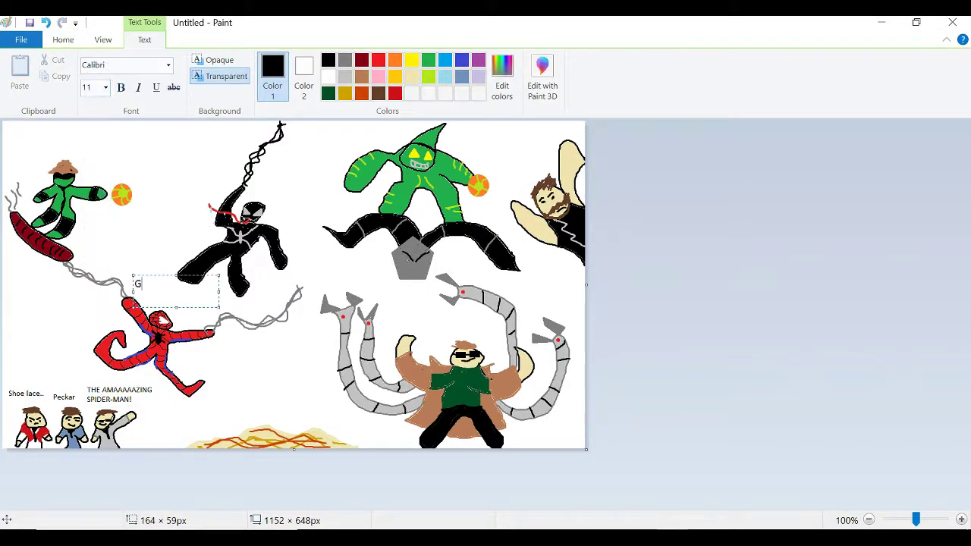
{"action": "left_click", "coordinate": [243, 286]}
{"action": "key", "text": "ctrl+z"}
{"action": "key", "text": "ctrl+z"}
{"action": "left_click", "coordinate": [151, 293]}
{"action": "type", "text": "Go web go!"}
{"action": "left_click", "coordinate": [221, 265]}
Add the caption "You killed my father!" beside the head of the green-suited glider rider
{"action": "left_click_drag", "start_coordinate": [82, 149], "coordinate": [188, 169]}
{"action": "type", "text": "You killed my father!"}
{"action": "left_click", "coordinate": [159, 196]}
{"action": "key", "text": "ctrl+s"}
{"action": "left_click", "coordinate": [697, 398]}
{"action": "left_click", "coordinate": [117, 146]}
{"action": "left_click", "coordinate": [154, 170]}
Add the caption "Humbled & humiliated!" beside the head of the fanged black web-swinger
{"action": "left_click_drag", "start_coordinate": [250, 188], "coordinate": [346, 204]}
{"action": "type", "text": "Humbled & humiliated!"}
{"action": "left_click", "coordinate": [311, 226]}
Add the captions "AVENGE ME!" and "DIE SPIDER-MAN!" on either side of the green goblin's pointed hood
{"action": "left_click", "coordinate": [321, 125]}
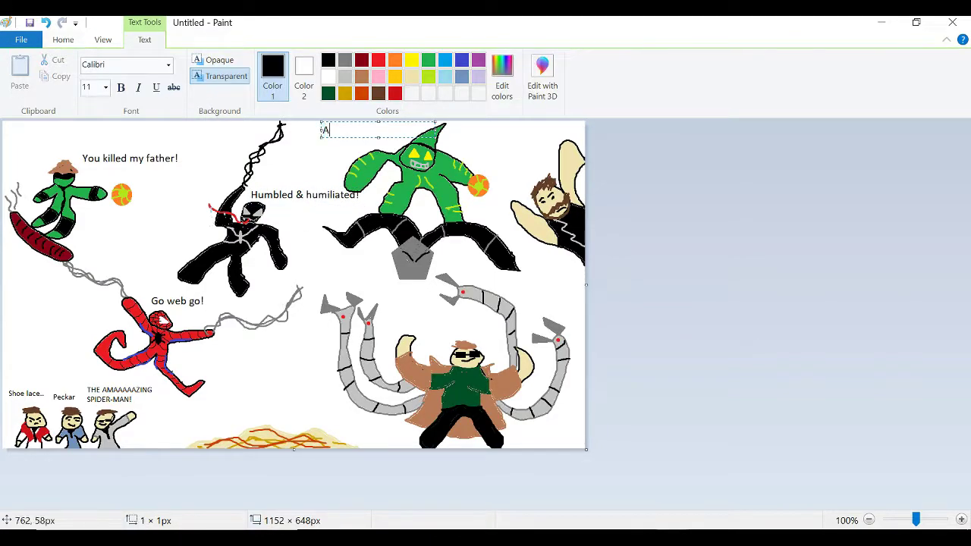
{"action": "type", "text": "AVENGE ME!"}
{"action": "left_click", "coordinate": [468, 146]}
{"action": "left_click_drag", "start_coordinate": [537, 147], "coordinate": [441, 133]}
{"action": "type", "text": "DIE SPIDER-MAN!"}
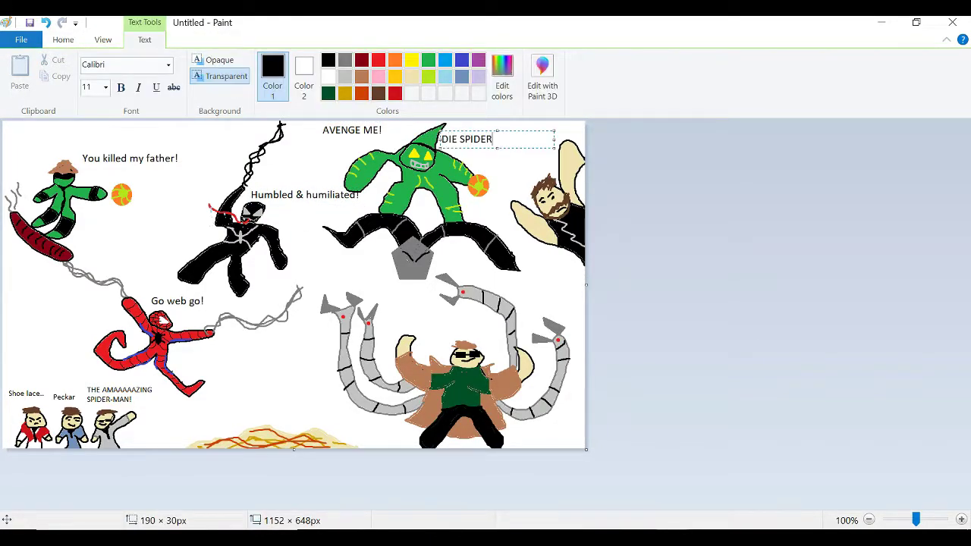
{"action": "left_click", "coordinate": [505, 175]}
Add the caption "BONE SAW IS READYYYYY!" below the bearded figure at the canvas edge
{"action": "left_click_drag", "start_coordinate": [522, 259], "coordinate": [605, 285]}
{"action": "type", "text": "BONE SAW IS READYYYYY!"}
{"action": "left_click", "coordinate": [624, 302]}
Add the caption "Precious tritium!" above the head of the mechanical-armed villain
{"action": "left_click_drag", "start_coordinate": [410, 323], "coordinate": [521, 343]}
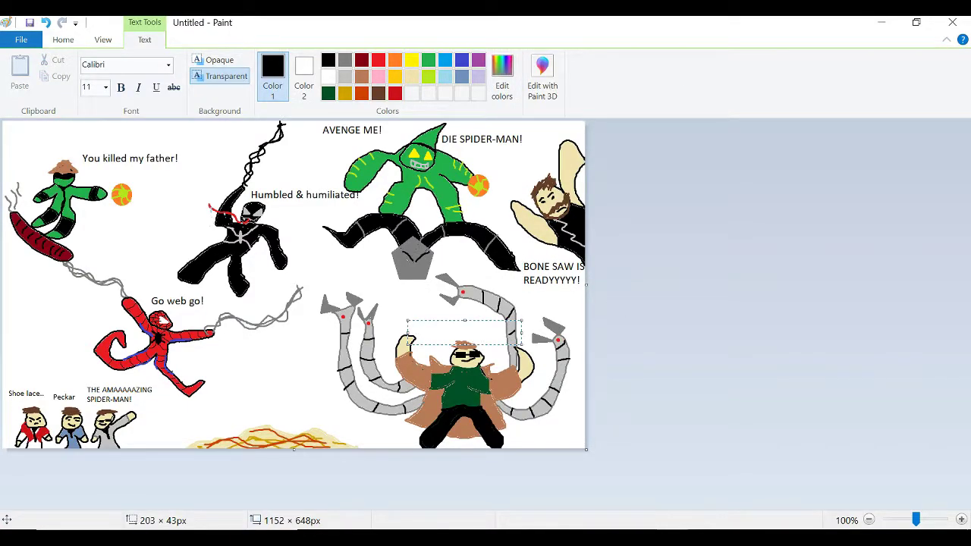
{"action": "type", "text": "Precious tritium"}
{"action": "left_click", "coordinate": [425, 370]}
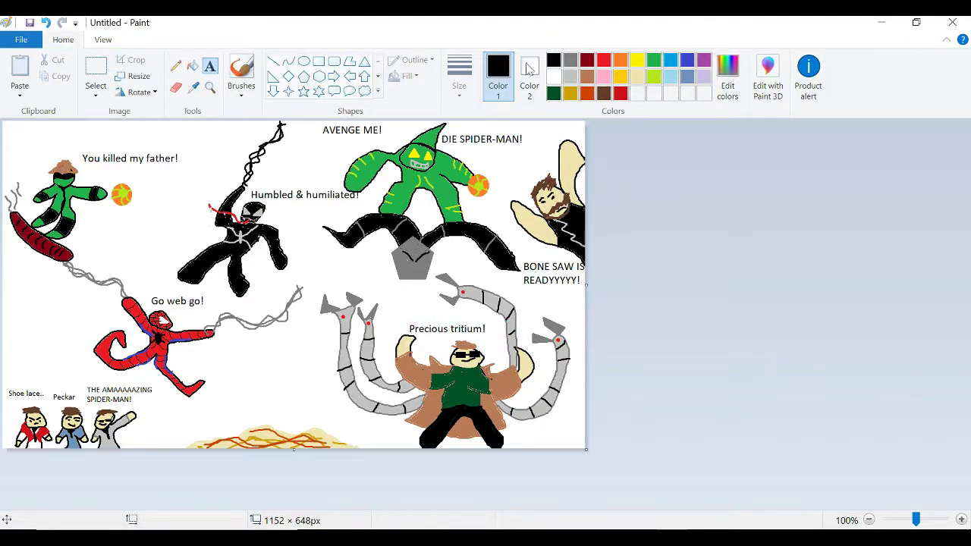
{"action": "left_click", "coordinate": [241, 72]}
{"action": "mouse_move", "coordinate": [11, 274]}
{"action": "left_mouse_down"}
{"action": "mouse_move", "coordinate": [12, 336]}
{"action": "mouse_move", "coordinate": [41, 340]}
{"action": "left_mouse_up"}
{"action": "key", "text": "ctrl+z"}
{"action": "mouse_move", "coordinate": [23, 243]}
{"action": "left_mouse_down"}
{"action": "mouse_move", "coordinate": [24, 341]}
{"action": "mouse_move", "coordinate": [46, 344]}
{"action": "mouse_move", "coordinate": [52, 312]}
{"action": "mouse_move", "coordinate": [67, 317]}
{"action": "mouse_move", "coordinate": [70, 285]}
{"action": "mouse_move", "coordinate": [24, 268]}
{"action": "left_mouse_up"}
{"action": "key", "text": "ctrl+z"}
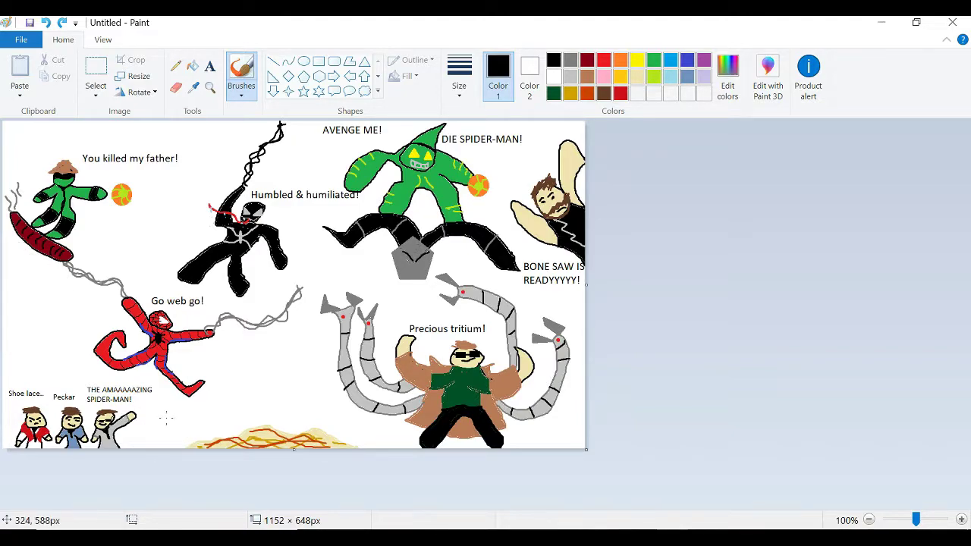
Try to outline a fourth small person with a raised arm beside the onlookers and draw purple clothing edges
{"action": "left_click_drag", "start_coordinate": [164, 436], "coordinate": [147, 438]}
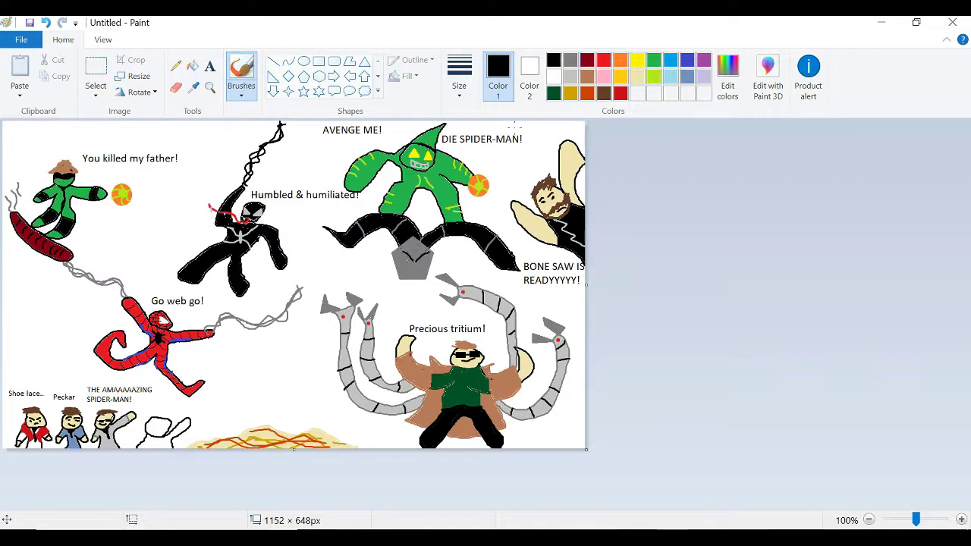
{"action": "left_click", "coordinate": [703, 61]}
{"action": "scroll", "coordinate": [151, 457], "scroll_direction": "up", "scroll_amount": 2}
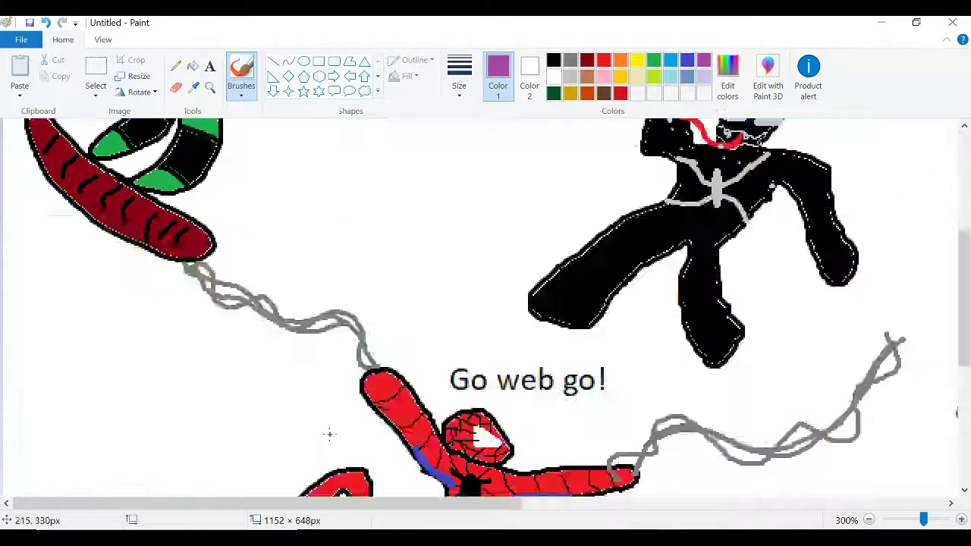
{"action": "scroll", "coordinate": [329, 434], "scroll_direction": "down", "scroll_amount": 5}
{"action": "key", "text": "ctrl+z"}
{"action": "left_click_drag", "start_coordinate": [432, 462], "coordinate": [436, 496]}
{"action": "left_click_drag", "start_coordinate": [500, 450], "coordinate": [502, 459]}
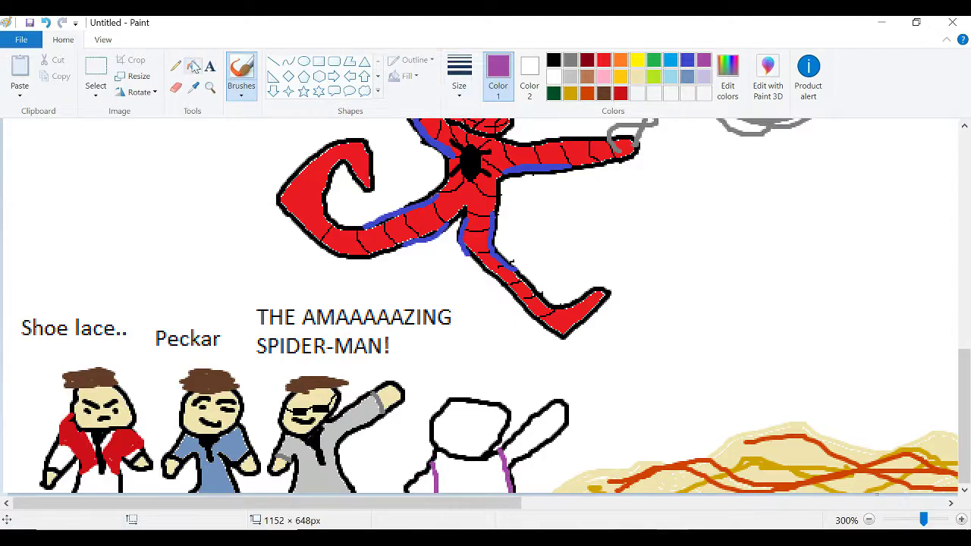
{"action": "left_click", "coordinate": [193, 66]}
{"action": "left_click", "coordinate": [476, 469]}
{"action": "key", "text": "ctrl+z"}
{"action": "key", "text": "ctrl+z"}
{"action": "key", "text": "ctrl+z"}
{"action": "key", "text": "ctrl+z"}
{"action": "key", "text": "ctrl+z"}
{"action": "key", "text": "ctrl+z"}
Outline a fourth small person in black between the three onlookers and the sand pile, with both arms lowered
{"action": "left_click", "coordinate": [241, 66]}
{"action": "left_click", "coordinate": [554, 60]}
{"action": "mouse_move", "coordinate": [508, 362]}
{"action": "left_mouse_down"}
{"action": "mouse_move", "coordinate": [474, 380]}
{"action": "mouse_move", "coordinate": [455, 451]}
{"action": "mouse_move", "coordinate": [489, 475]}
{"action": "mouse_move", "coordinate": [519, 431]}
{"action": "mouse_move", "coordinate": [524, 397]}
{"action": "mouse_move", "coordinate": [522, 442]}
{"action": "mouse_move", "coordinate": [479, 454]}
{"action": "mouse_move", "coordinate": [469, 410]}
{"action": "mouse_move", "coordinate": [472, 417]}
{"action": "left_mouse_up"}
Fill the fourth person's shirt with lavender and both arms with tan
{"action": "left_click", "coordinate": [704, 60]}
{"action": "left_click", "coordinate": [704, 77]}
{"action": "left_click", "coordinate": [192, 66]}
{"action": "left_click", "coordinate": [494, 434]}
{"action": "left_click", "coordinate": [639, 77]}
{"action": "left_click", "coordinate": [538, 437]}
{"action": "left_click", "coordinate": [459, 438]}
{"action": "left_click", "coordinate": [241, 67]}
{"action": "key", "text": "ctrl+z"}
{"action": "left_click", "coordinate": [705, 77]}
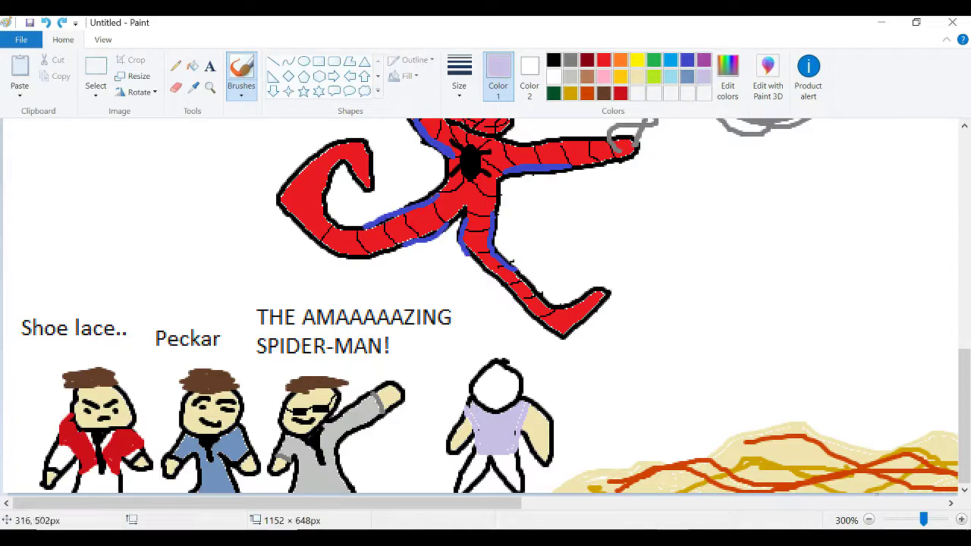
Colour the fourth person's trousers light turquoise and the shoes black
{"action": "left_click", "coordinate": [672, 76]}
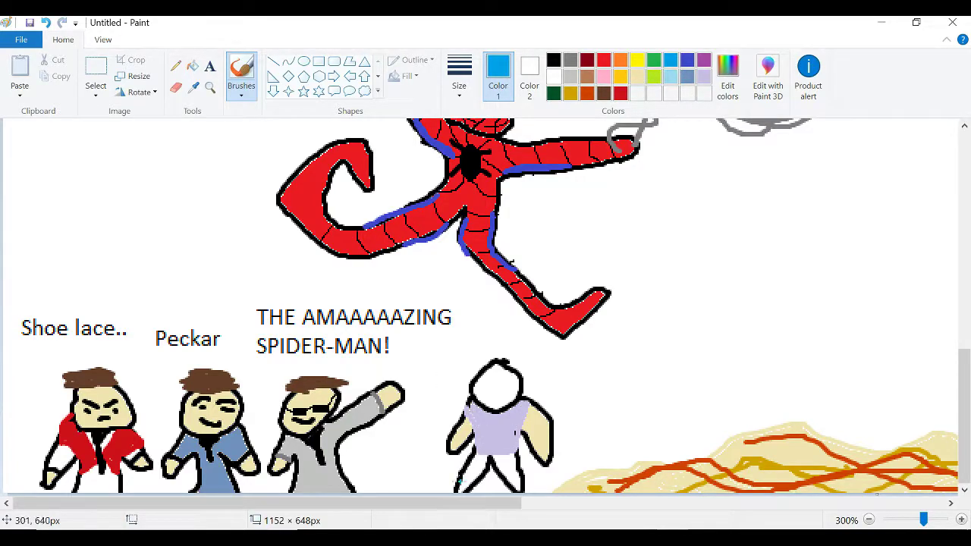
{"action": "left_click", "coordinate": [656, 64]}
{"action": "left_click", "coordinate": [671, 76]}
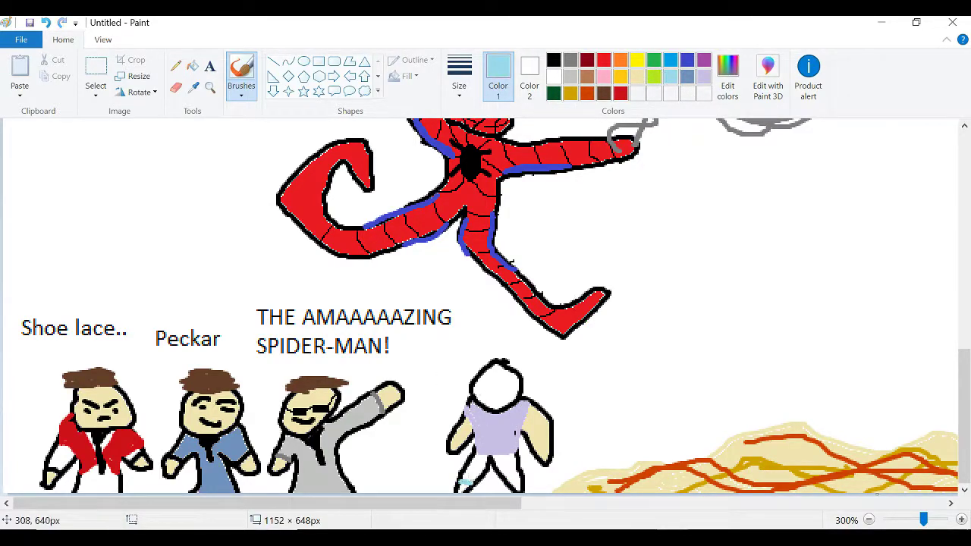
{"action": "left_click", "coordinate": [192, 66]}
{"action": "left_click", "coordinate": [474, 469]}
{"action": "left_click", "coordinate": [508, 468]}
{"action": "left_click", "coordinate": [554, 60]}
{"action": "left_click", "coordinate": [518, 484]}
{"action": "left_click", "coordinate": [461, 489]}
Brush long red hair on the fourth person's head and fill the face with tan
{"action": "left_click", "coordinate": [620, 93]}
{"action": "left_click", "coordinate": [242, 72]}
{"action": "mouse_move", "coordinate": [478, 372]}
{"action": "left_mouse_down"}
{"action": "mouse_move", "coordinate": [537, 382]}
{"action": "mouse_move", "coordinate": [447, 387]}
{"action": "mouse_move", "coordinate": [540, 381]}
{"action": "mouse_move", "coordinate": [435, 395]}
{"action": "left_mouse_up"}
{"action": "left_click", "coordinate": [192, 66]}
{"action": "left_click", "coordinate": [637, 76]}
{"action": "left_click", "coordinate": [496, 391]}
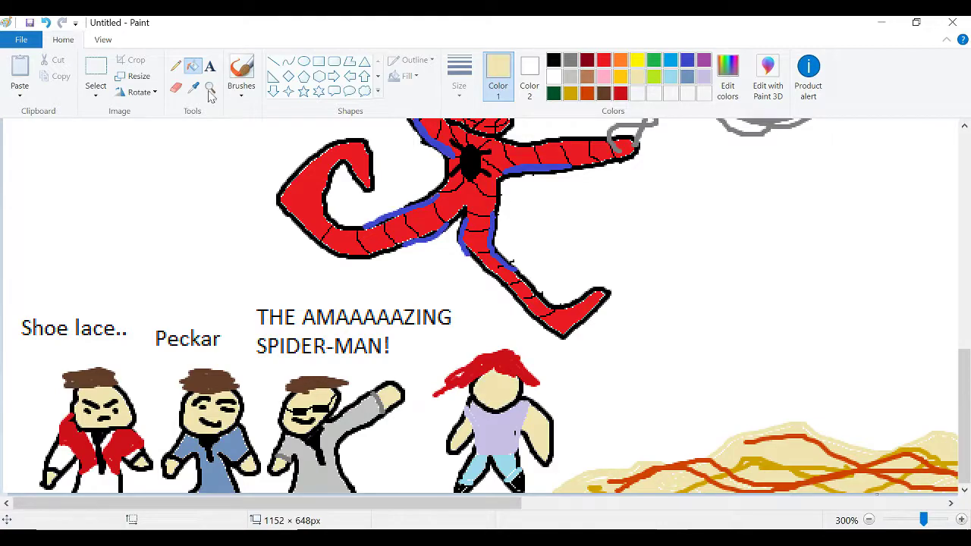
Draw the fourth person's eyes and mouth in black
{"action": "left_click", "coordinate": [239, 72]}
{"action": "left_click", "coordinate": [553, 60]}
{"action": "left_click", "coordinate": [480, 384]}
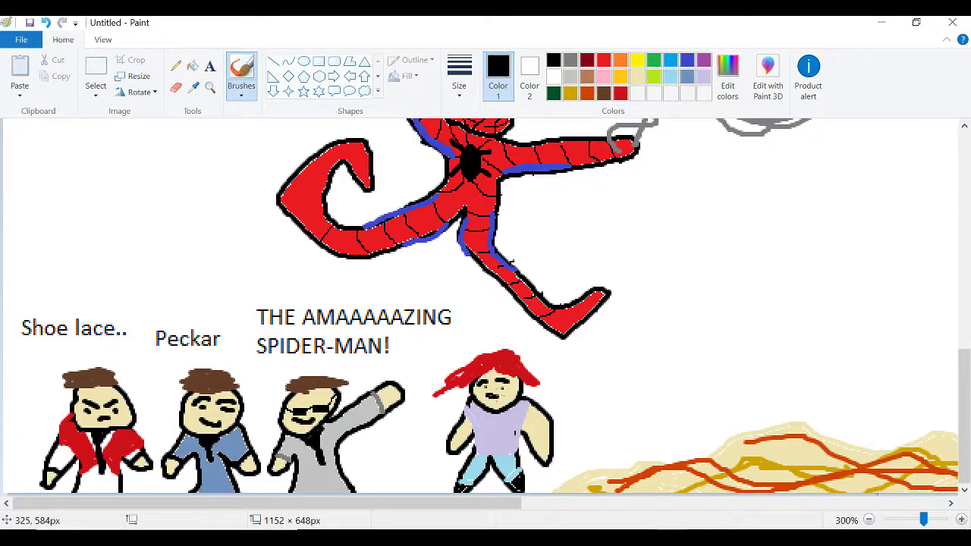
{"action": "left_click_drag", "start_coordinate": [497, 396], "coordinate": [505, 393]}
Replace the black strokes below the glider with the outline of an upside-down figure entering from the canvas edge
{"action": "scroll", "coordinate": [448, 329], "scroll_direction": "down", "scroll_amount": 3}
{"action": "scroll", "coordinate": [449, 329], "scroll_direction": "up", "scroll_amount": 1}
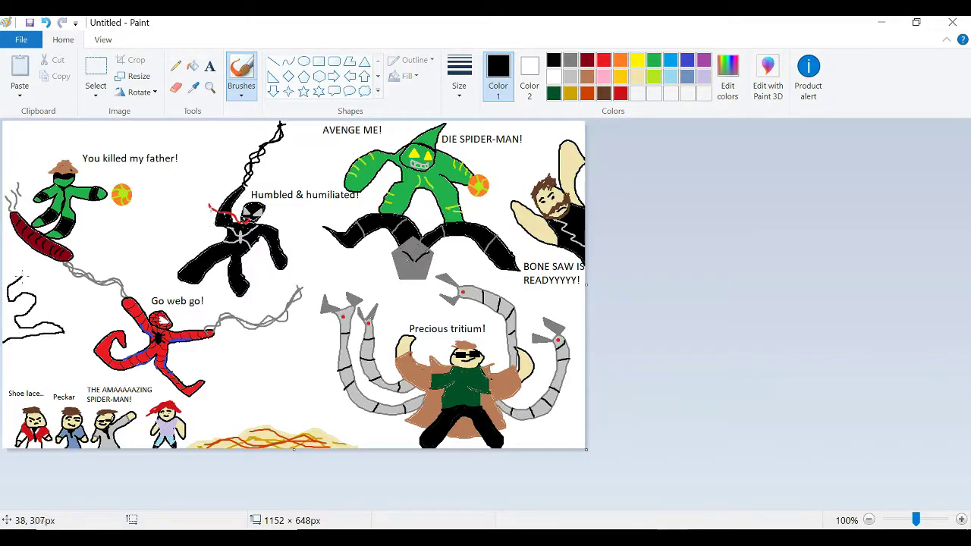
{"action": "key", "text": "ctrl+z"}
{"action": "mouse_move", "coordinate": [25, 297]}
{"action": "left_mouse_down"}
{"action": "mouse_move", "coordinate": [48, 294]}
{"action": "mouse_move", "coordinate": [8, 277]}
{"action": "mouse_move", "coordinate": [19, 313]}
{"action": "left_mouse_up"}
{"action": "left_click", "coordinate": [603, 61]}
{"action": "left_click", "coordinate": [587, 60]}
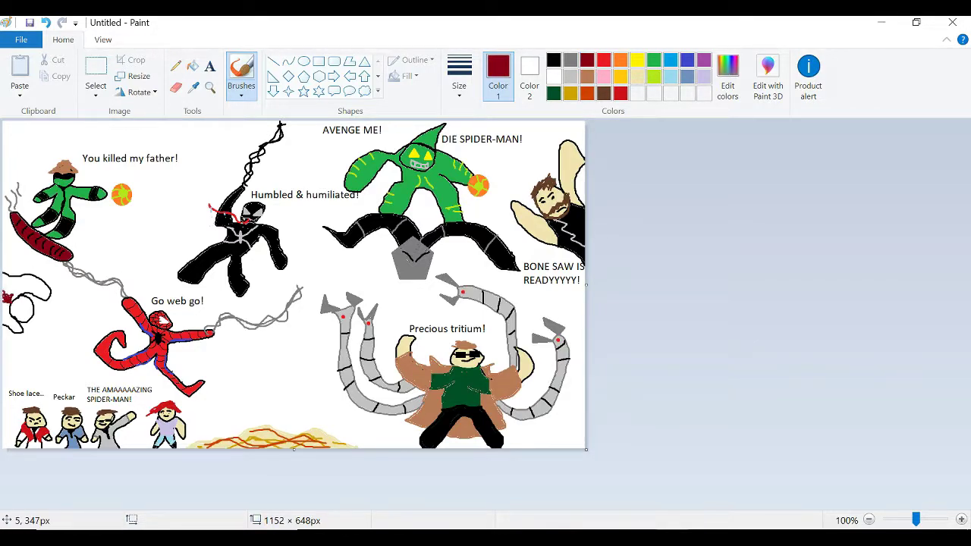
{"action": "key", "text": "ctrl+z"}
{"action": "left_click", "coordinate": [671, 78]}
{"action": "left_click", "coordinate": [193, 67]}
{"action": "left_click", "coordinate": [17, 284]}
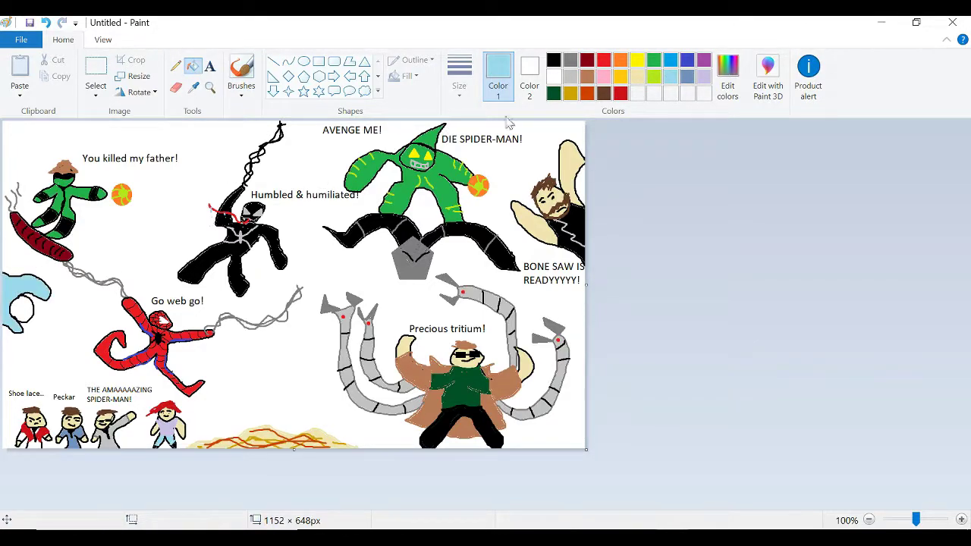
{"action": "key", "text": "ctrl+z"}
Separate the upside-down figure's hands from the sleeves with black lines and fill the head and hands with tan
{"action": "left_click", "coordinate": [554, 59]}
{"action": "left_click", "coordinate": [242, 70]}
{"action": "left_click", "coordinate": [637, 77]}
{"action": "left_click", "coordinate": [192, 67]}
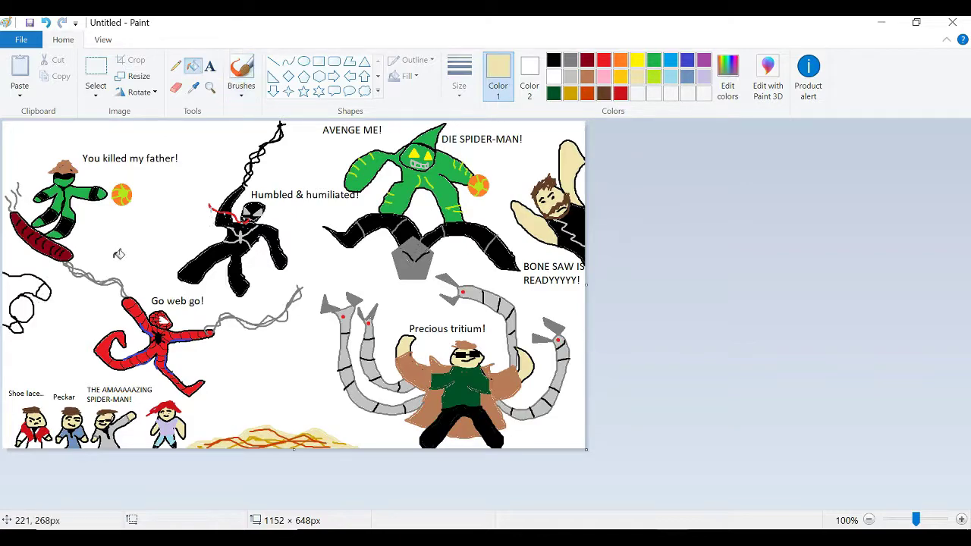
{"action": "left_click", "coordinate": [21, 311]}
{"action": "left_click", "coordinate": [43, 292]}
Fill the upside-down figure's sleeves with light turquoise, and outline and fill a black vest on the torso
{"action": "left_click", "coordinate": [669, 78]}
{"action": "left_click", "coordinate": [18, 285]}
{"action": "left_click", "coordinate": [554, 61]}
{"action": "left_click", "coordinate": [241, 68]}
{"action": "left_click_drag", "start_coordinate": [22, 275], "coordinate": [2, 312]}
{"action": "left_click", "coordinate": [194, 67]}
{"action": "left_click", "coordinate": [11, 290]}
Brush a red tie onto the upside-down figure's black vest
{"action": "left_click", "coordinate": [621, 96]}
{"action": "left_click", "coordinate": [241, 69]}
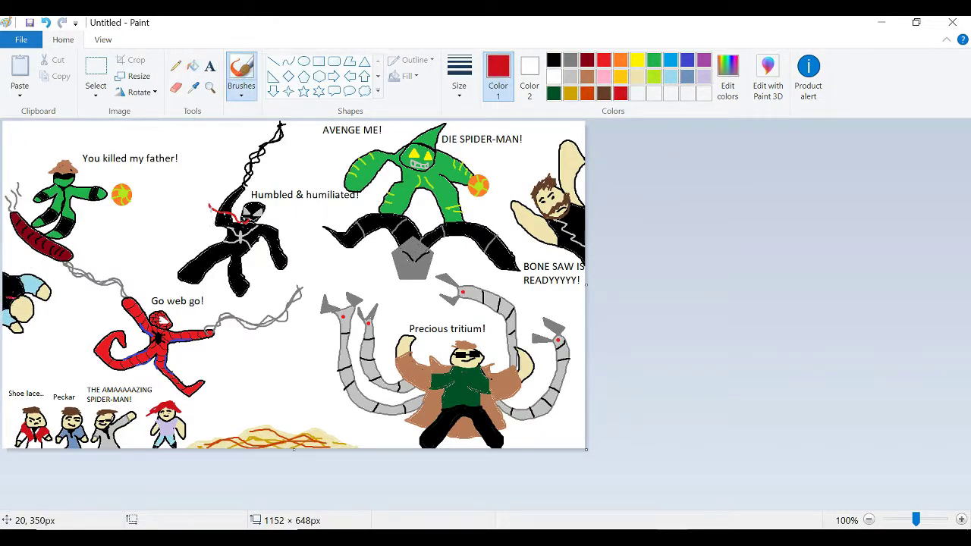
{"action": "scroll", "coordinate": [35, 399], "scroll_direction": "up", "scroll_amount": 1}
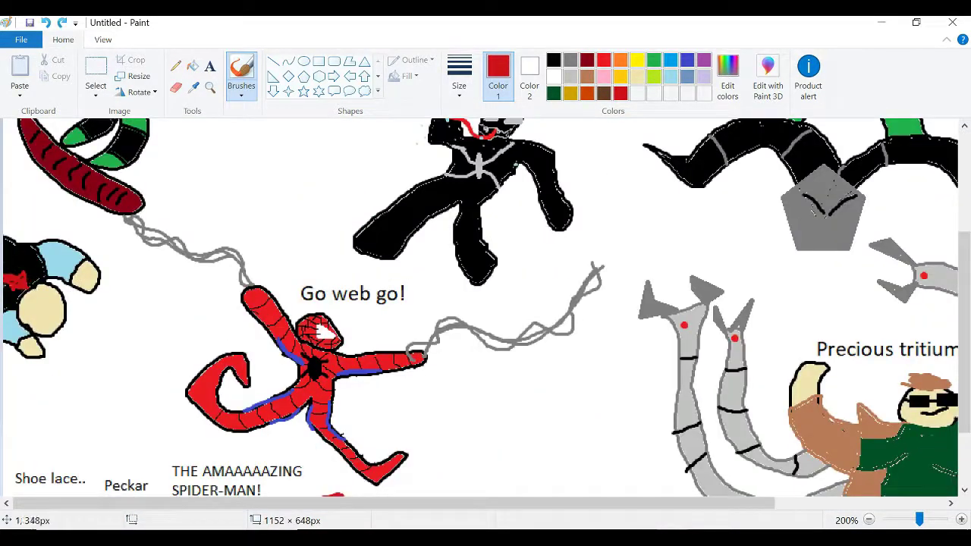
Brush dark brown hair on the upside-down figure's head and add light gray patches at its sides
{"action": "left_click", "coordinate": [604, 94]}
{"action": "mouse_move", "coordinate": [64, 306]}
{"action": "left_mouse_down"}
{"action": "mouse_move", "coordinate": [57, 305]}
{"action": "mouse_move", "coordinate": [39, 328]}
{"action": "mouse_move", "coordinate": [71, 307]}
{"action": "left_mouse_up"}
{"action": "left_click", "coordinate": [570, 76]}
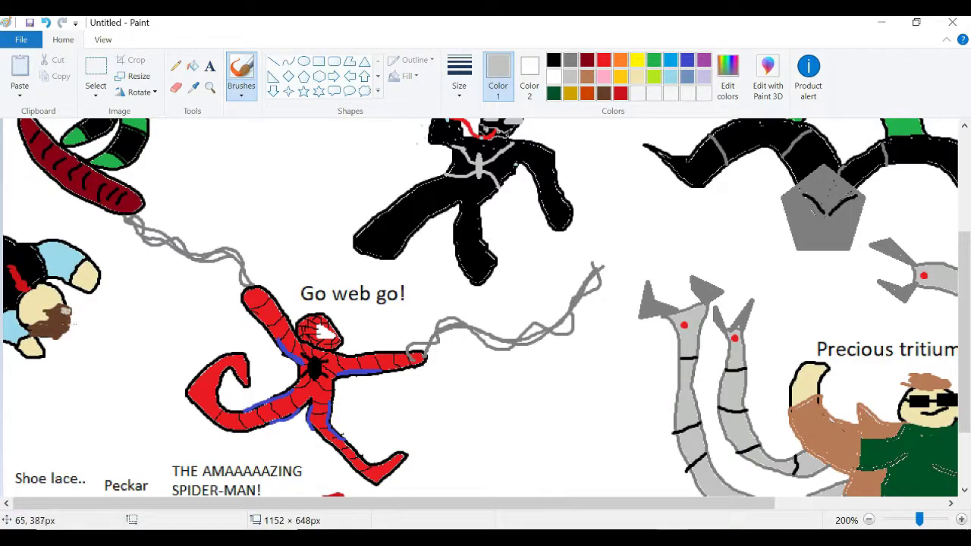
Draw the upside-down figure's dark brown moustache and black facial details
{"action": "left_click", "coordinate": [587, 77]}
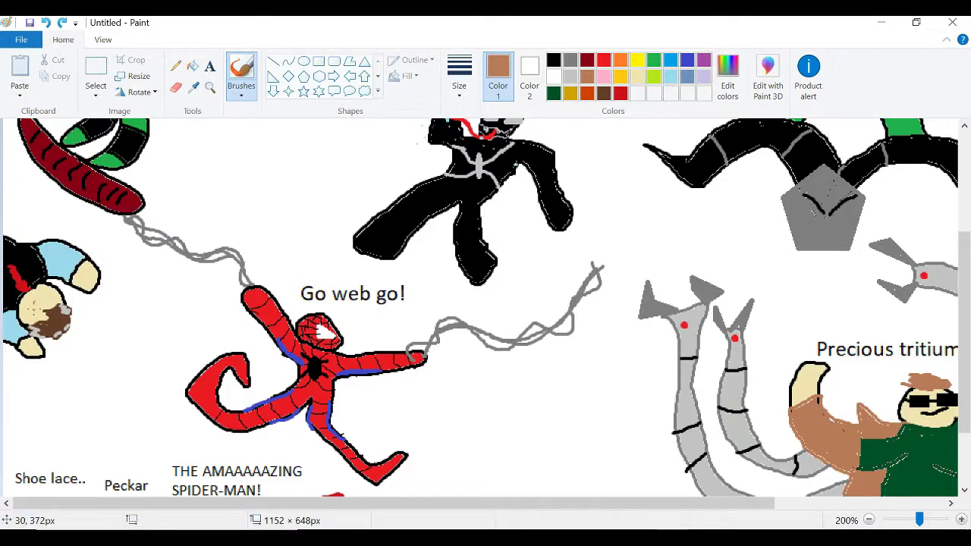
{"action": "left_click", "coordinate": [604, 93]}
{"action": "left_click", "coordinate": [553, 60]}
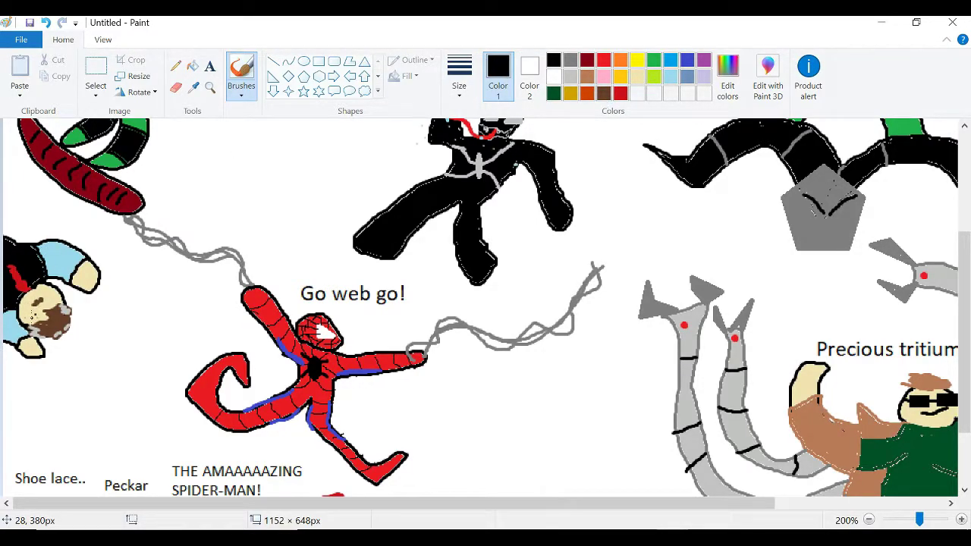
Add the caption "Go get em tiger!" in 8-point text beside the red-haired person's head
{"action": "scroll", "coordinate": [251, 260], "scroll_direction": "down", "scroll_amount": 1}
{"action": "left_click", "coordinate": [210, 66]}
{"action": "left_click", "coordinate": [183, 403]}
{"action": "type", "text": "Go get em tiger!"}
{"action": "left_click_drag", "start_coordinate": [284, 410], "coordinate": [184, 409]}
{"action": "left_click", "coordinate": [89, 88]}
{"action": "type", "text": "8"}
{"action": "key", "text": "Return"}
{"action": "left_click", "coordinate": [258, 393]}
{"action": "left_click", "coordinate": [259, 402]}
{"action": "left_click", "coordinate": [258, 385]}
Add the caption "YOU MENACE!" below the upside-down figure
{"action": "left_click", "coordinate": [26, 336]}
{"action": "type", "text": "YOU MENACE!"}
{"action": "left_click", "coordinate": [252, 323]}
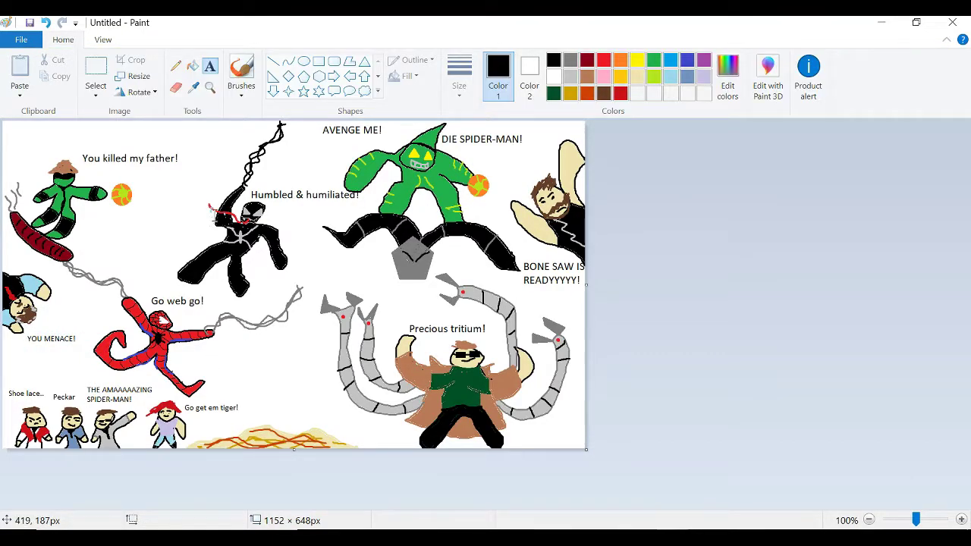
Draw a solid black down arrow pointing at the sand pile
{"action": "left_click", "coordinate": [273, 91]}
{"action": "left_click_drag", "start_coordinate": [273, 403], "coordinate": [298, 432]}
{"action": "left_click", "coordinate": [284, 416]}
Add the caption "Sand Man..." in 15-point text above the black arrow
{"action": "left_click", "coordinate": [210, 66]}
{"action": "left_click_drag", "start_coordinate": [244, 371], "coordinate": [338, 394]}
{"action": "left_click", "coordinate": [89, 88]}
{"action": "type", "text": "15"}
{"action": "key", "text": "Return"}
{"action": "type", "text": "Sand Man..."}
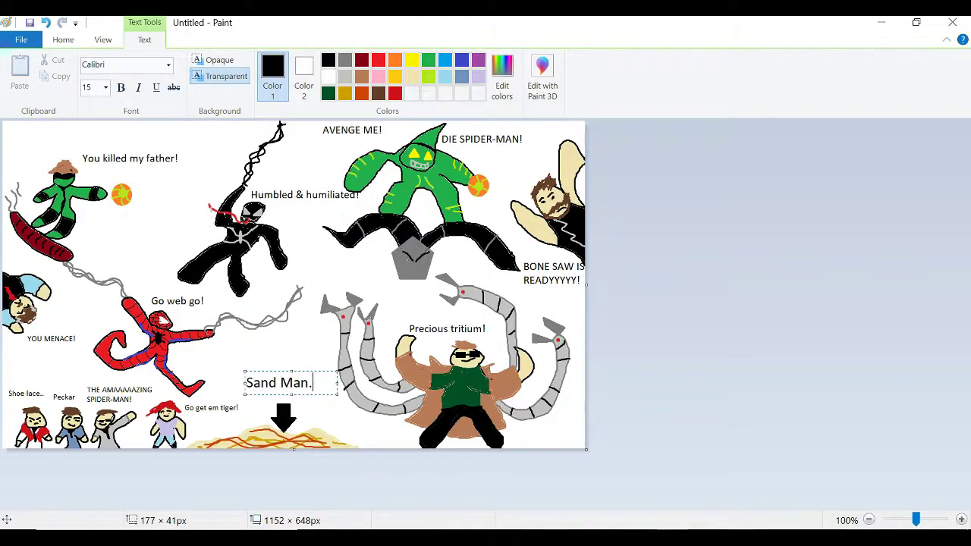